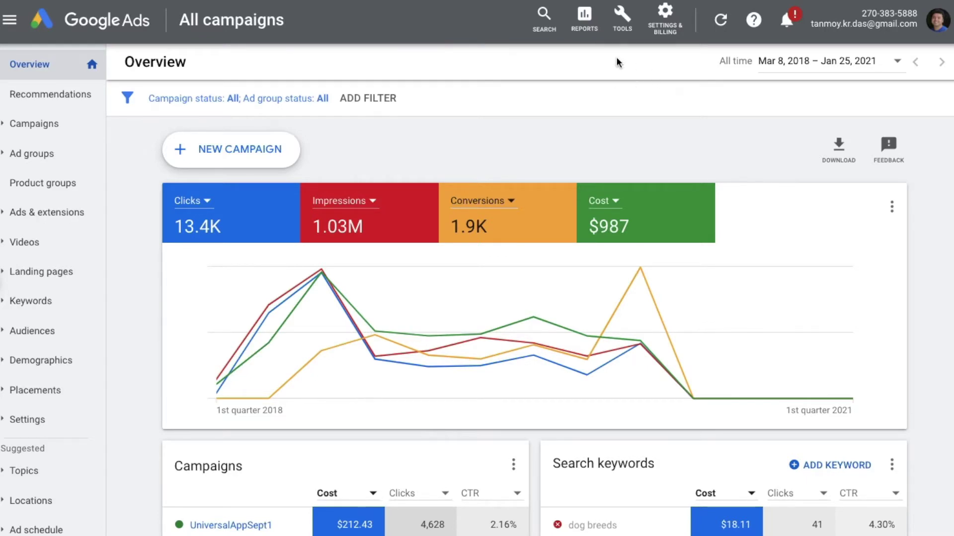
Open the account's conversion actions and start creating a new conversion action.
left_click(628, 18)
double_click(663, 63)
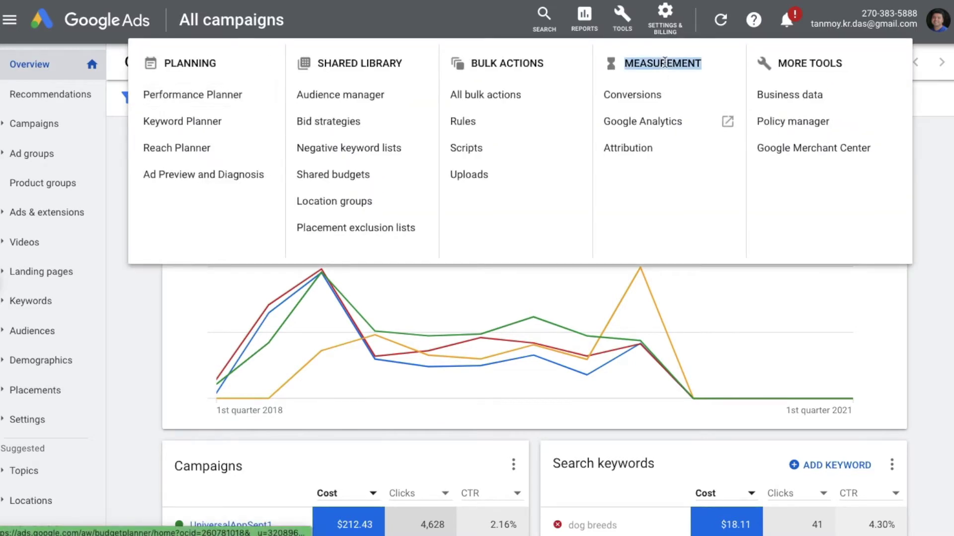
left_click(655, 99)
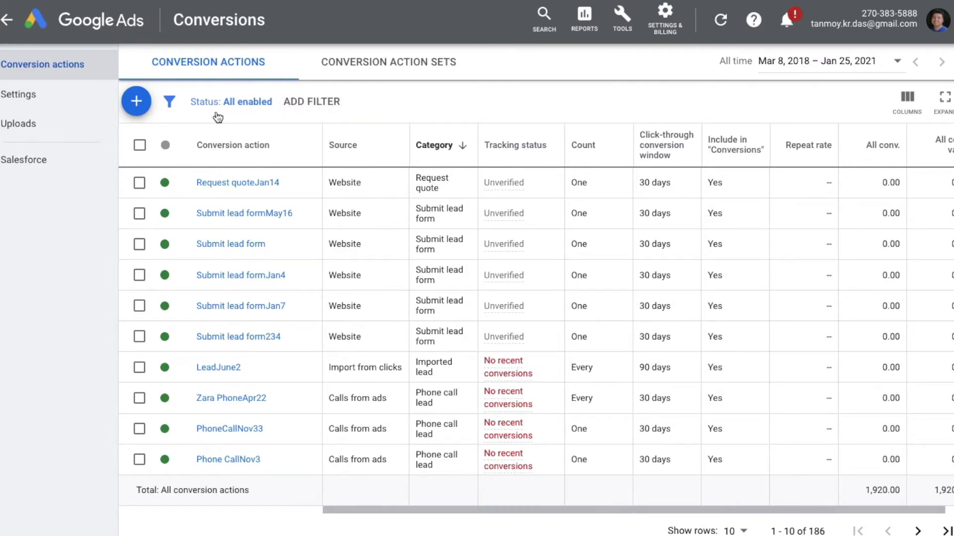
left_click(143, 110)
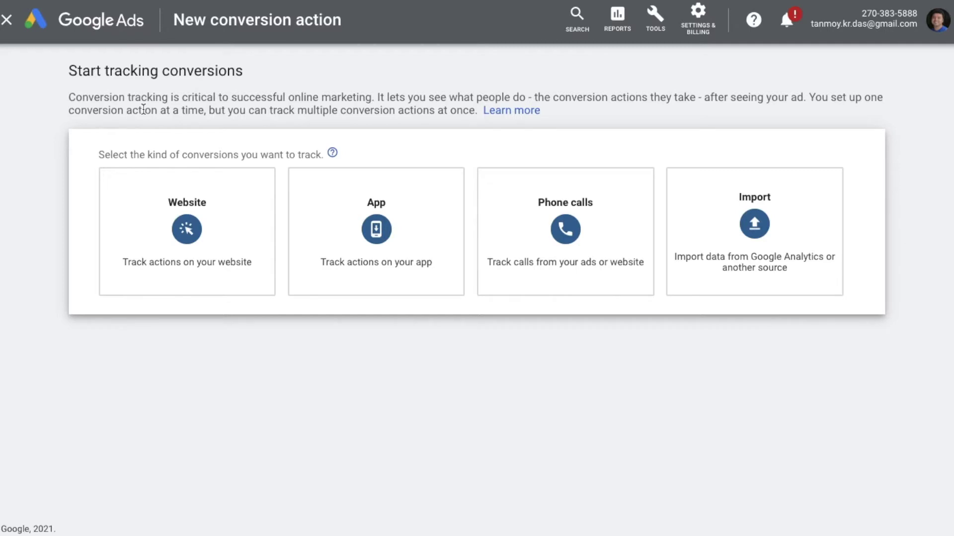
Compare the kinds of conversions on offer and choose Website as the one to track.
mouse_move(205, 220)
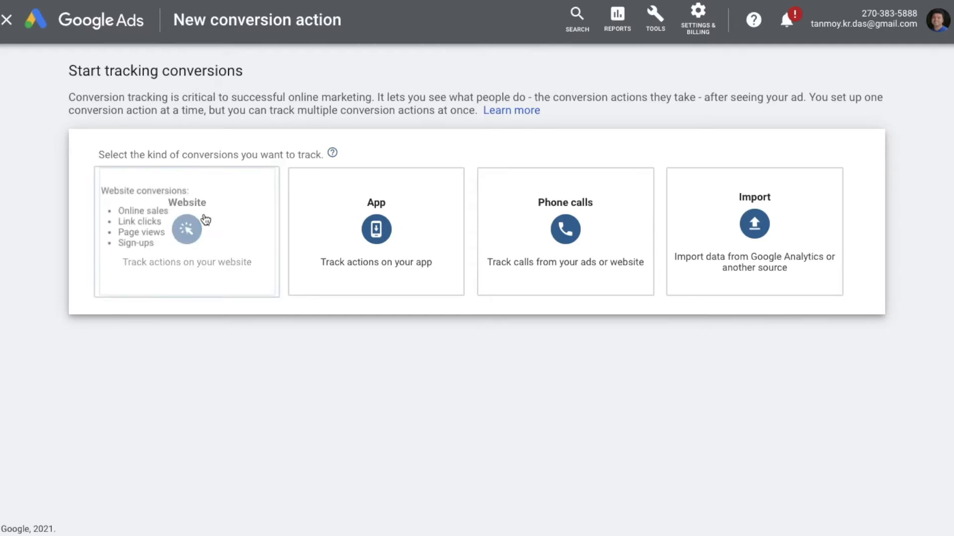
mouse_move(380, 228)
mouse_move(624, 234)
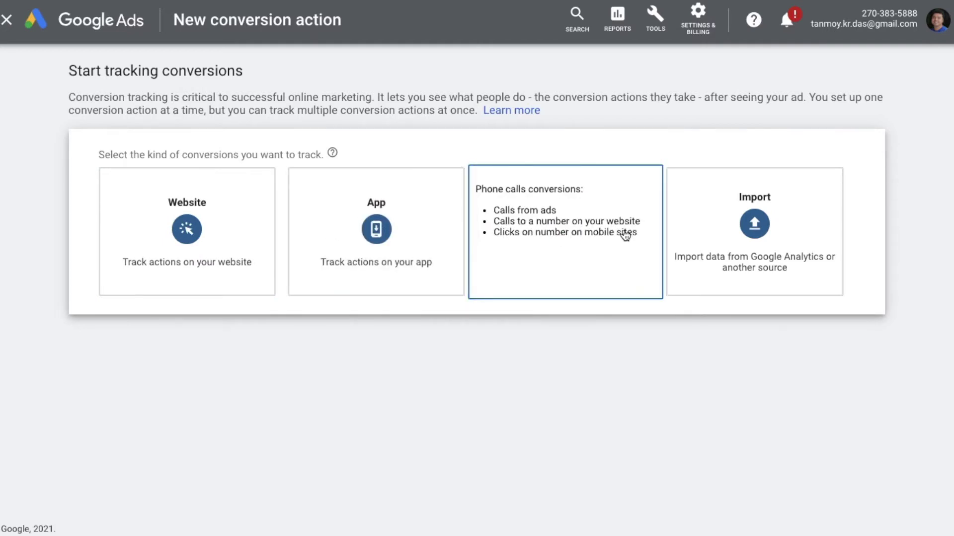
mouse_move(717, 239)
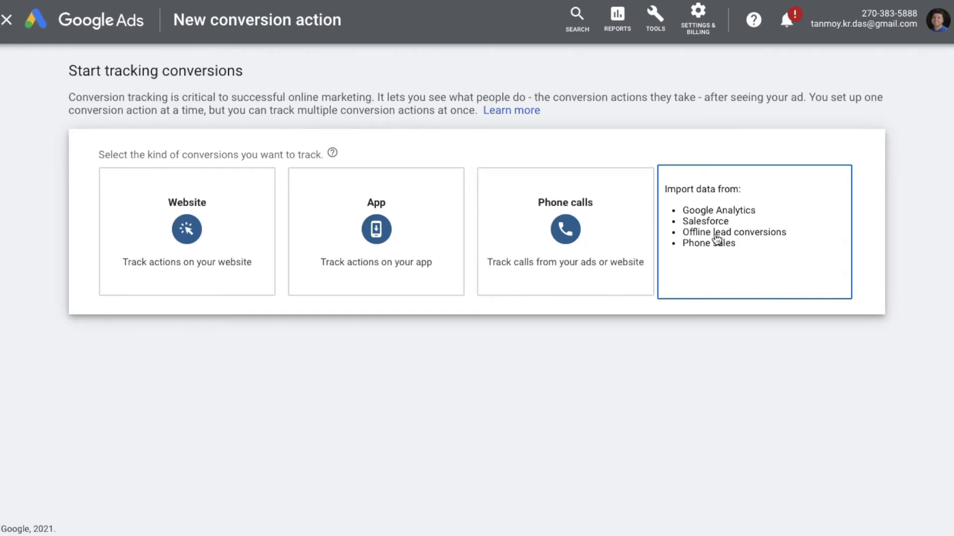
mouse_move(252, 192)
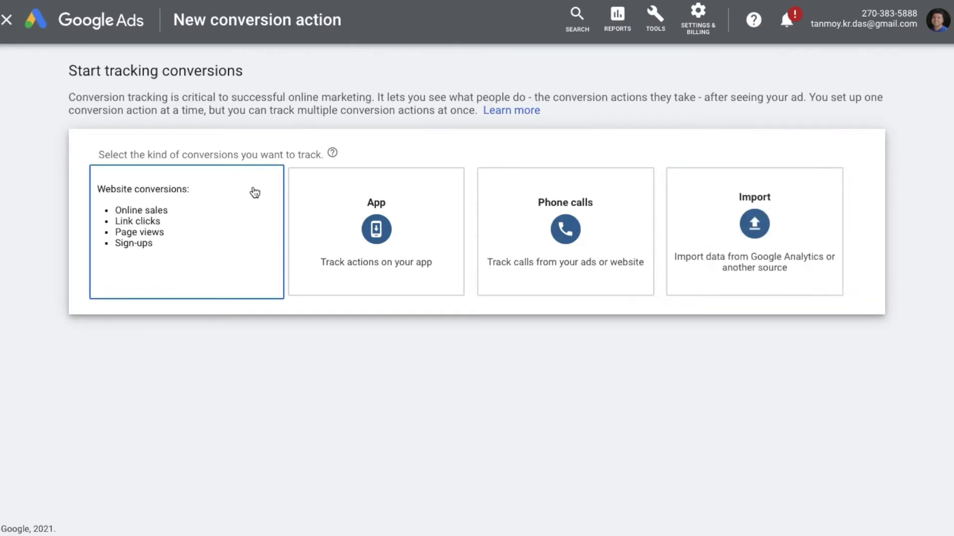
left_click(233, 238)
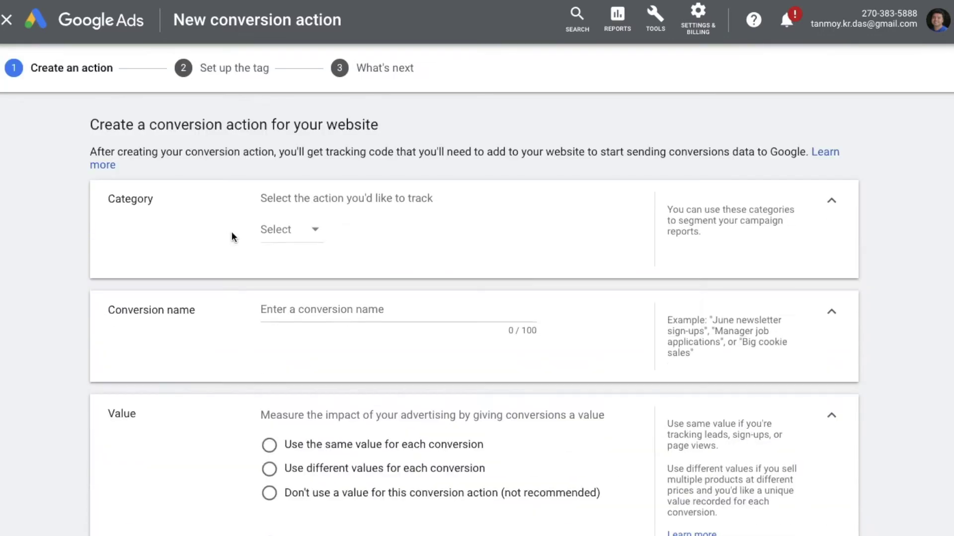
Set the conversion category to Purchase and name the conversion PurchaseJan26.
scroll(217, 354, "down", 8)
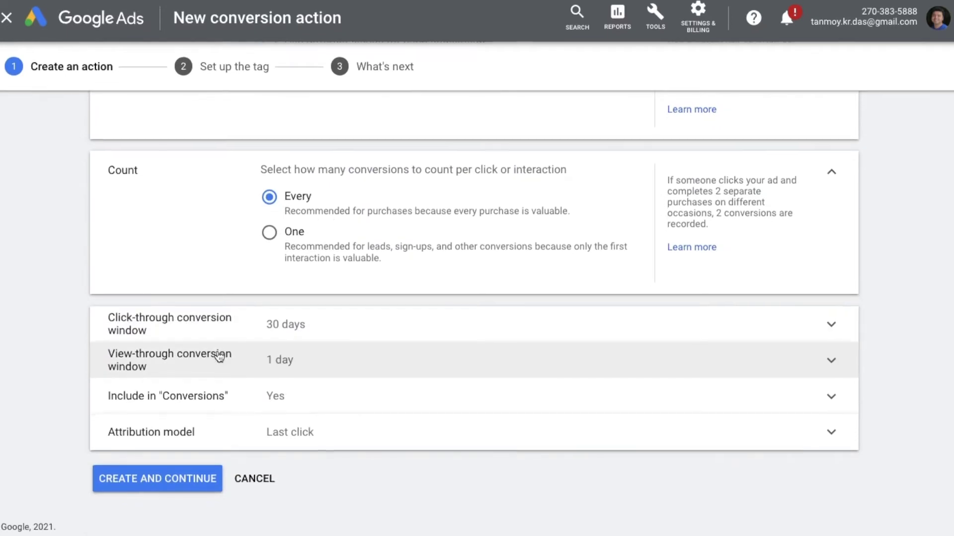
scroll(219, 356, "up", 3)
scroll(218, 356, "up", 5)
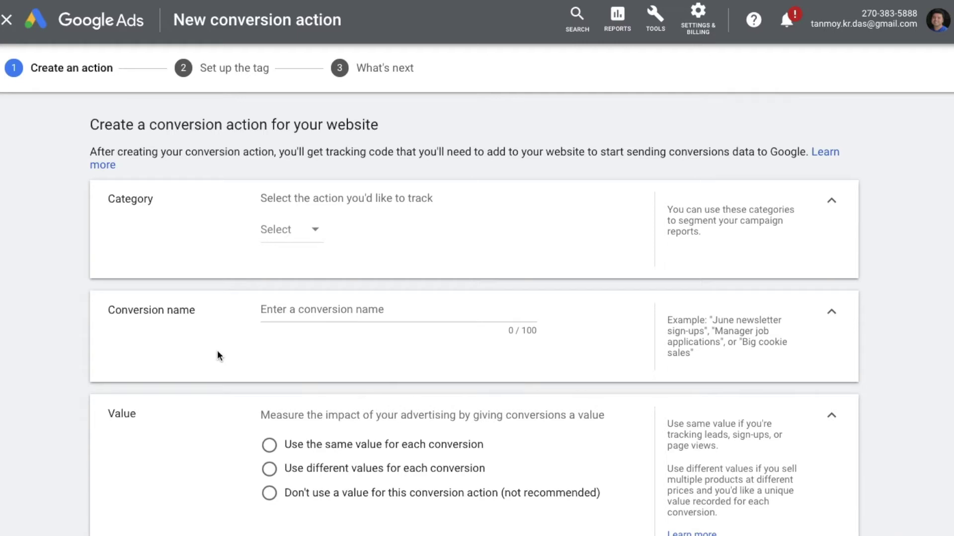
double_click(133, 198)
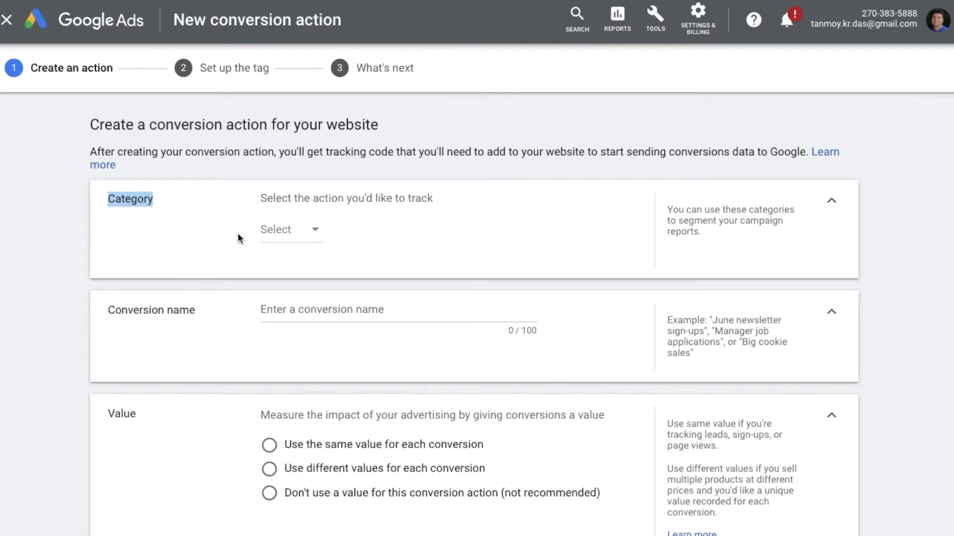
left_click(305, 234)
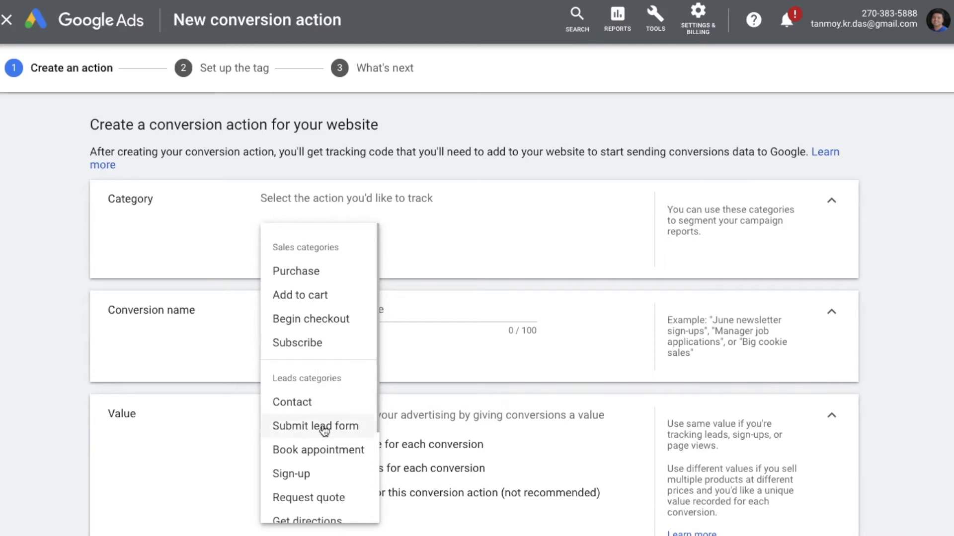
scroll(326, 440, "down", 1)
scroll(325, 439, "down", 3)
scroll(323, 433, "up", 3)
scroll(325, 439, "up", 1)
left_click(317, 274)
left_click(321, 306)
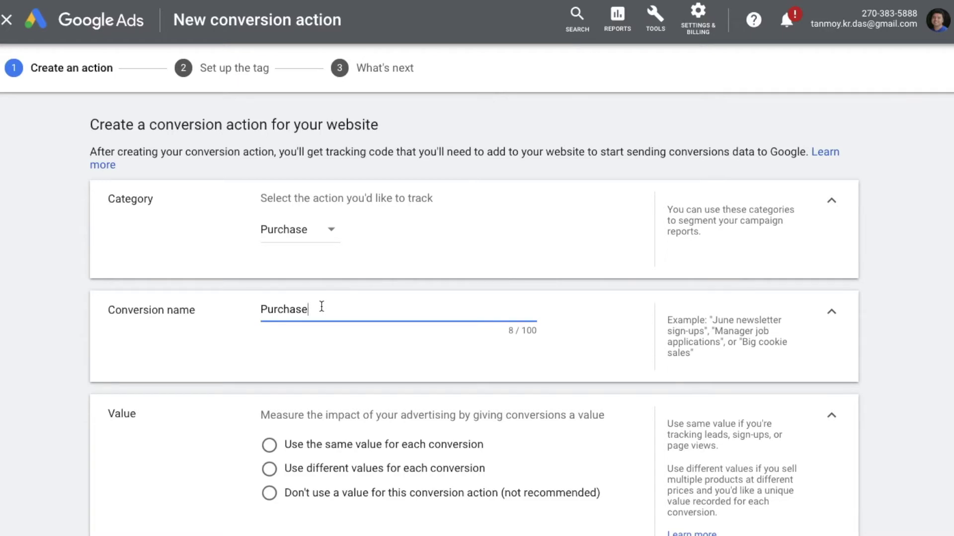
type("Jan26")
Go through the value options and choose not to use a value for this conversion action.
scroll(204, 366, "down", 3)
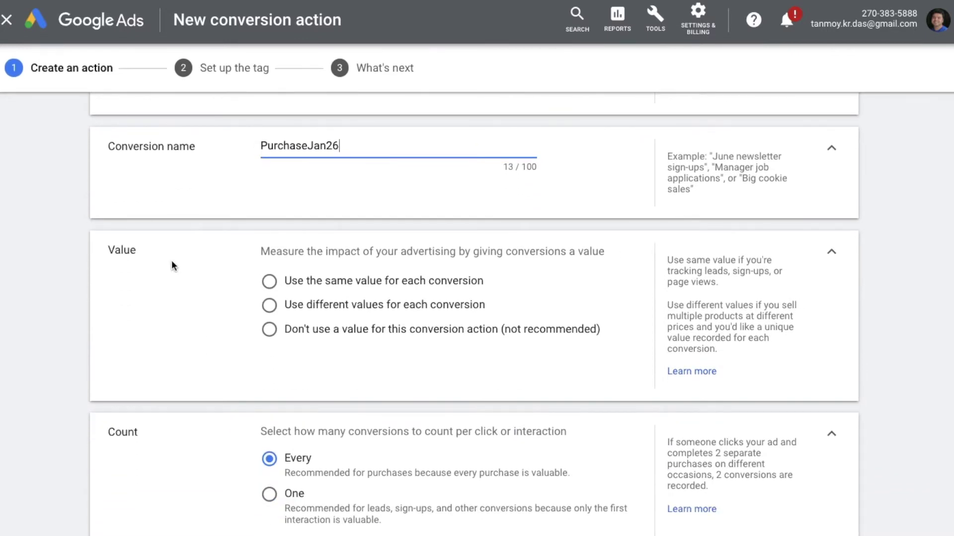
left_click(121, 250)
double_click(121, 250)
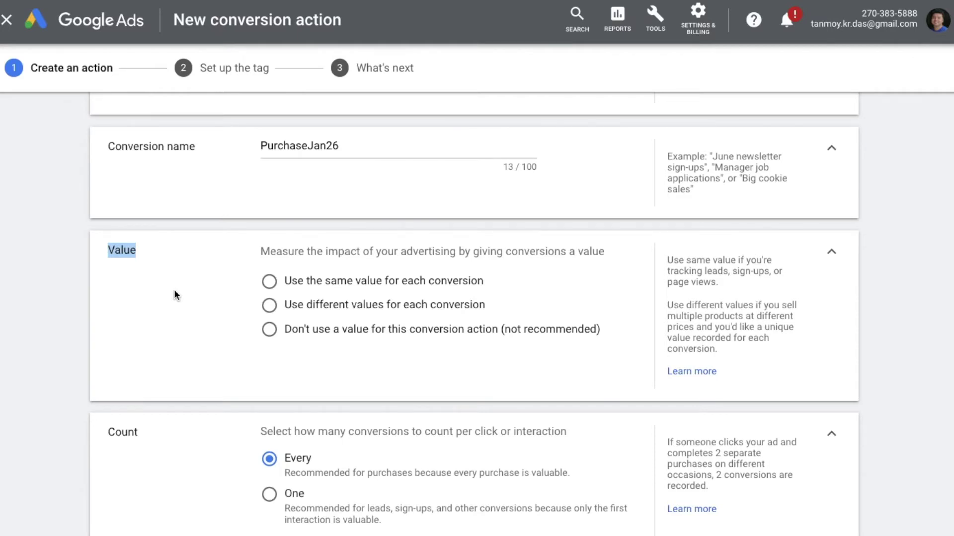
left_click(302, 293)
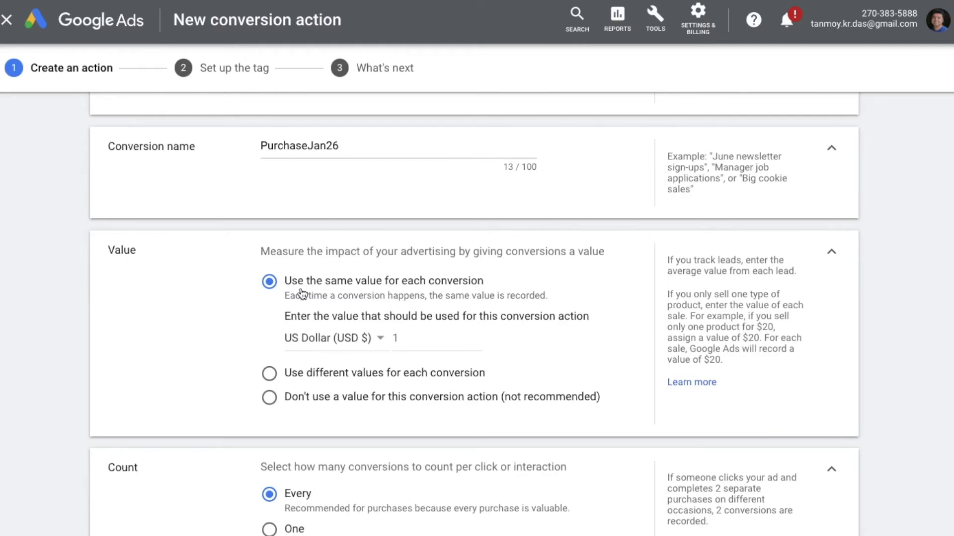
left_click(422, 340)
left_click(271, 374)
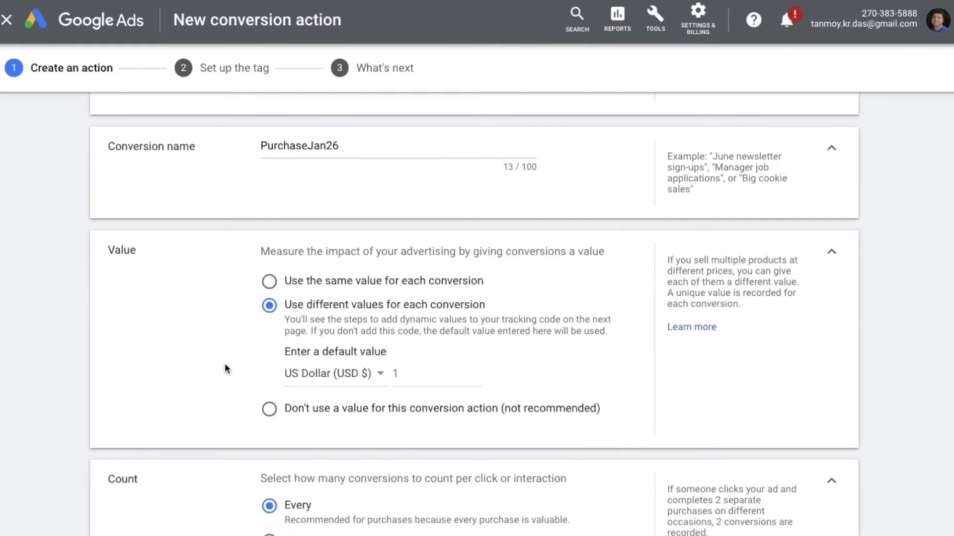
left_click(306, 410)
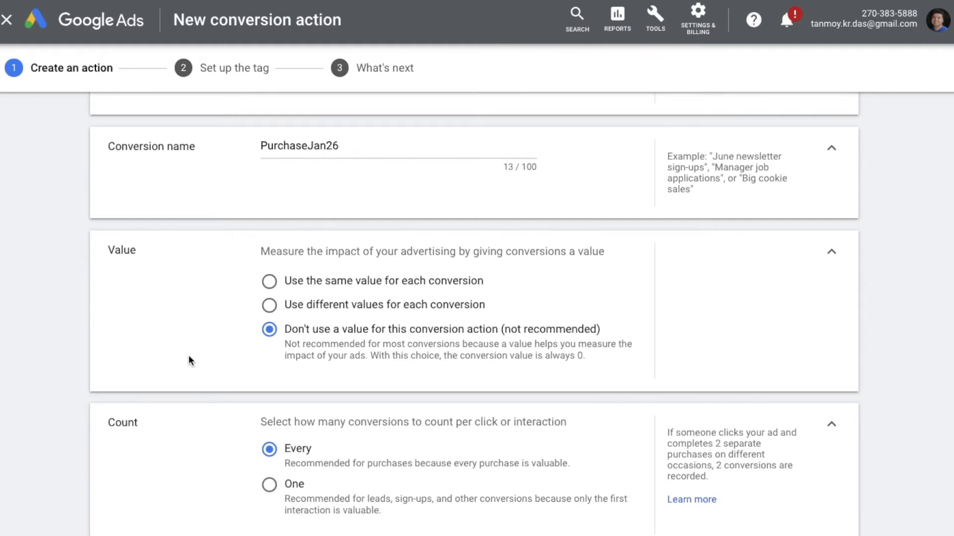
Set the conversion count to One per click or interaction.
scroll(190, 359, "down", 3)
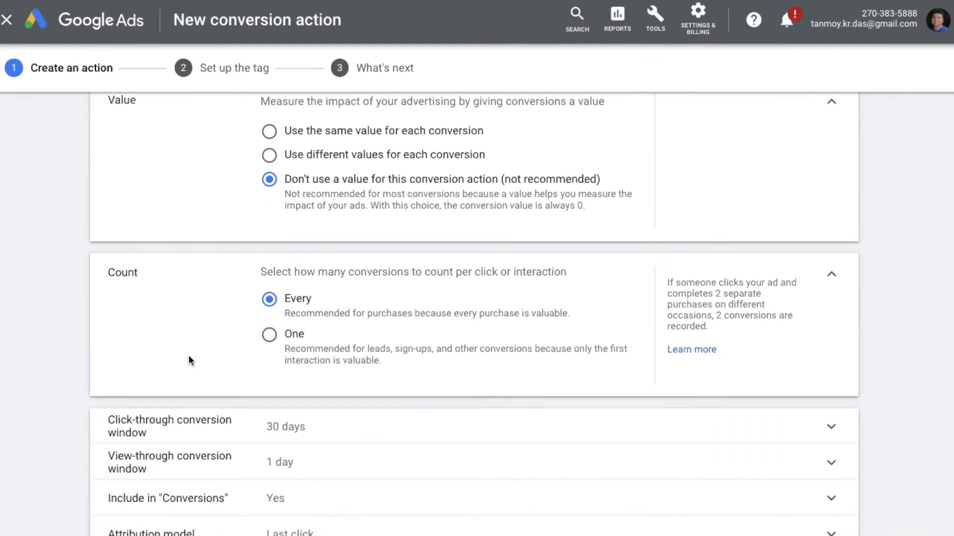
double_click(132, 274)
left_click(292, 338)
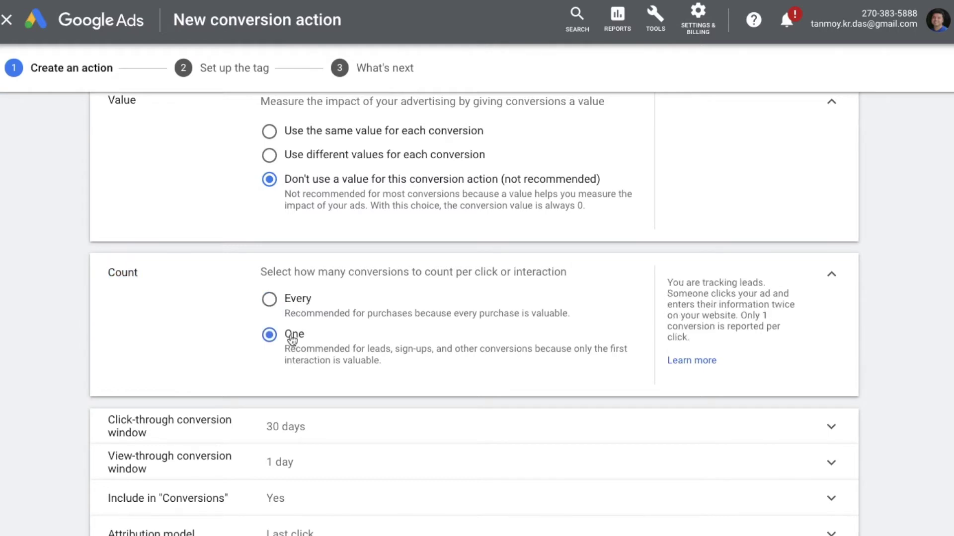
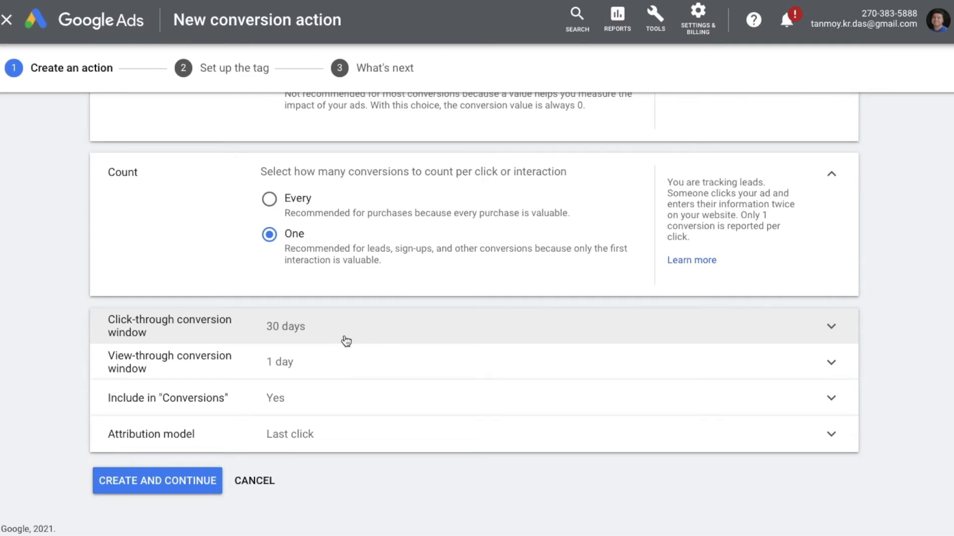
Review the click-through window, view-through window, Include in "Conversions" and attribution model settings without changing them.
left_click(346, 341)
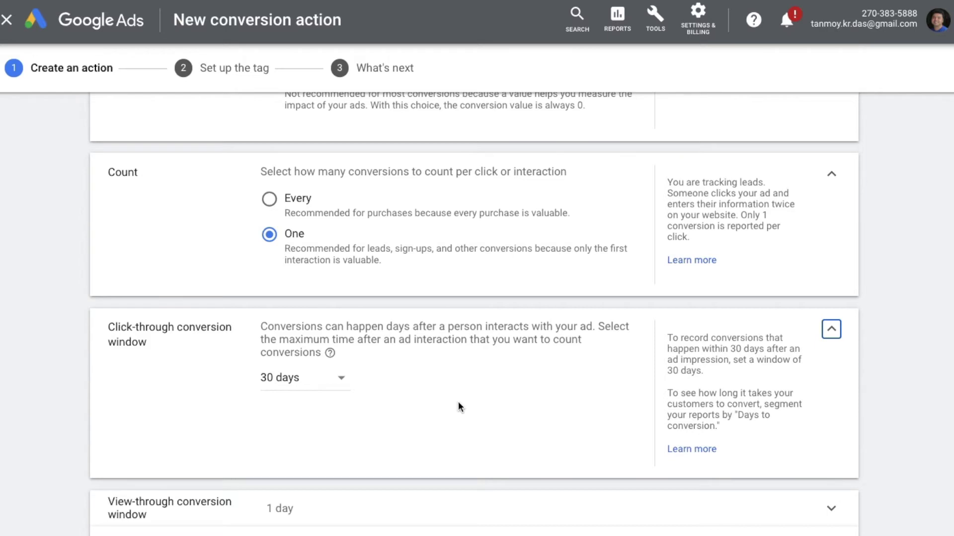
left_click(831, 328)
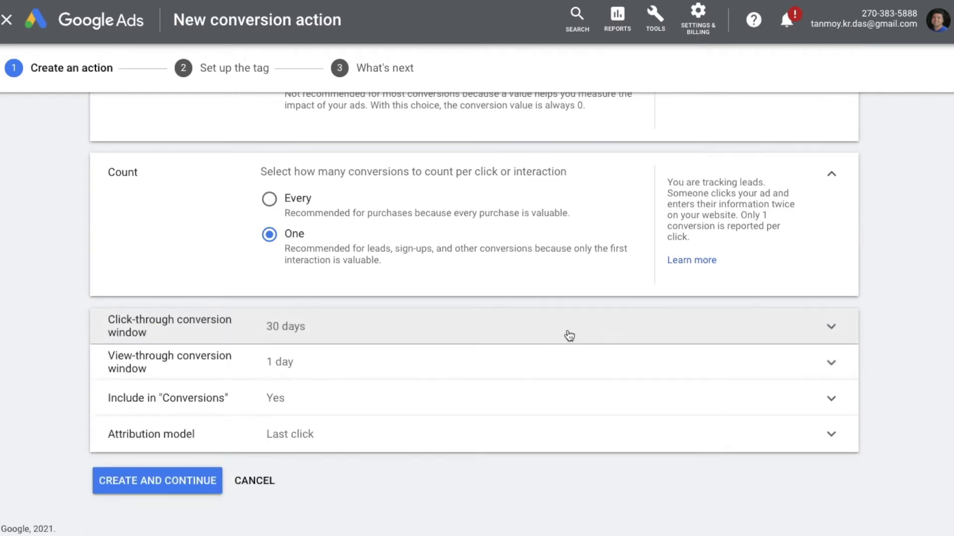
left_click(348, 372)
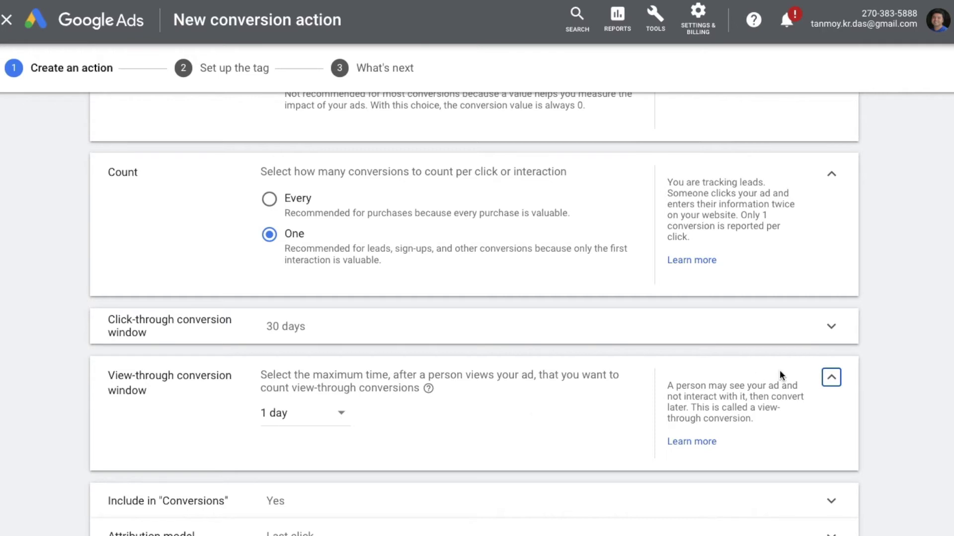
left_click(830, 381)
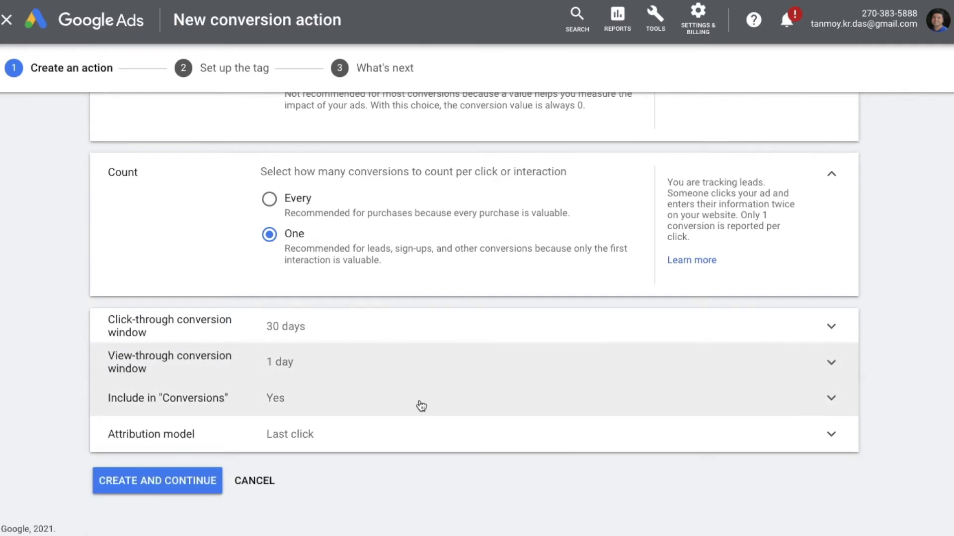
left_click(420, 403)
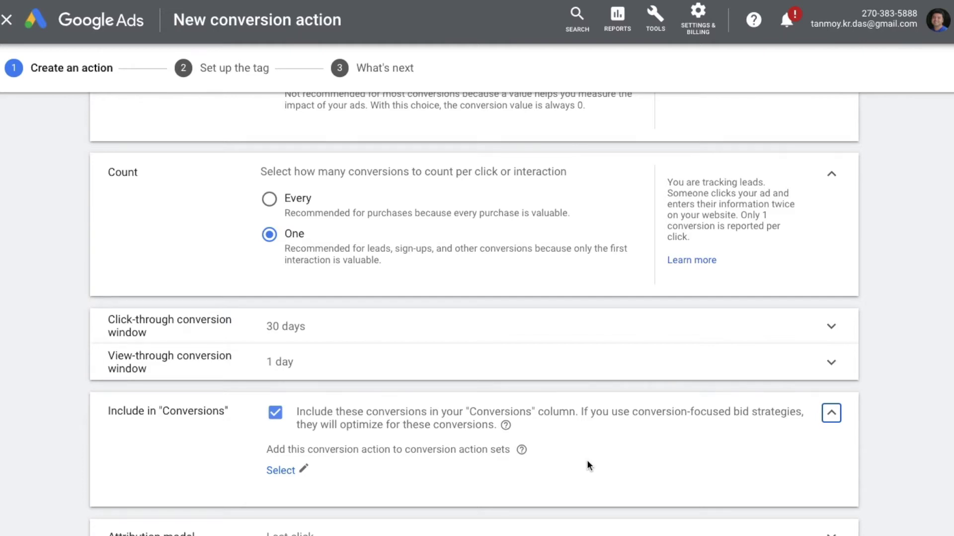
left_click(829, 414)
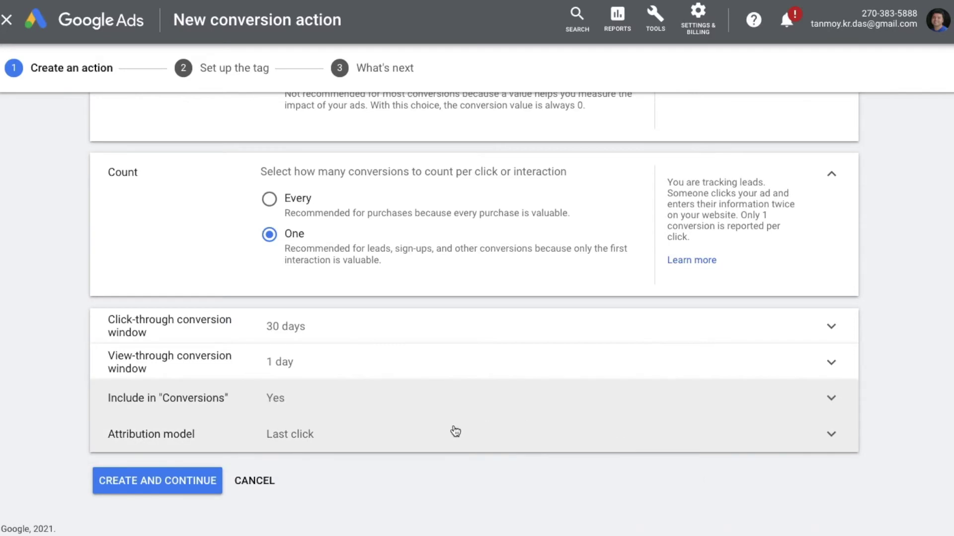
left_click(455, 432)
scroll(630, 442, "down", 2)
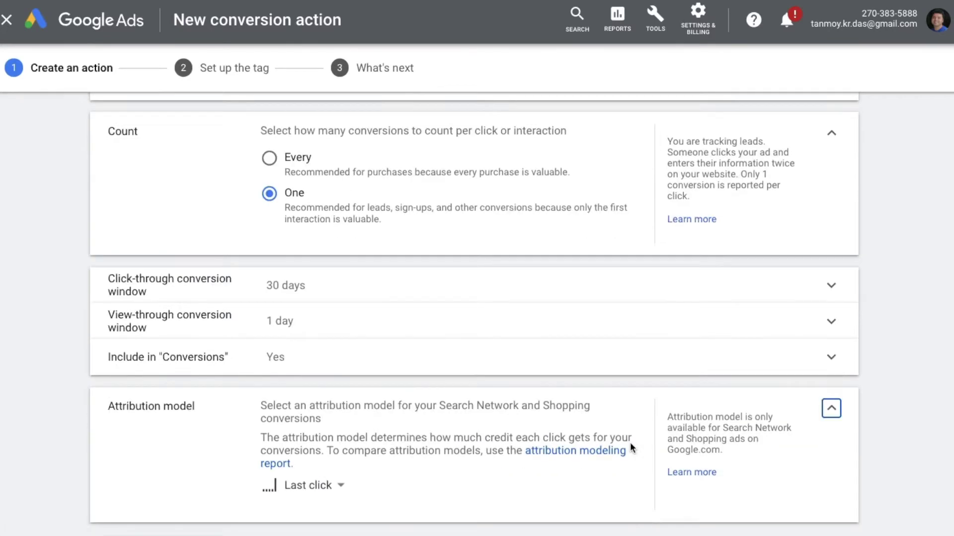
left_click(331, 417)
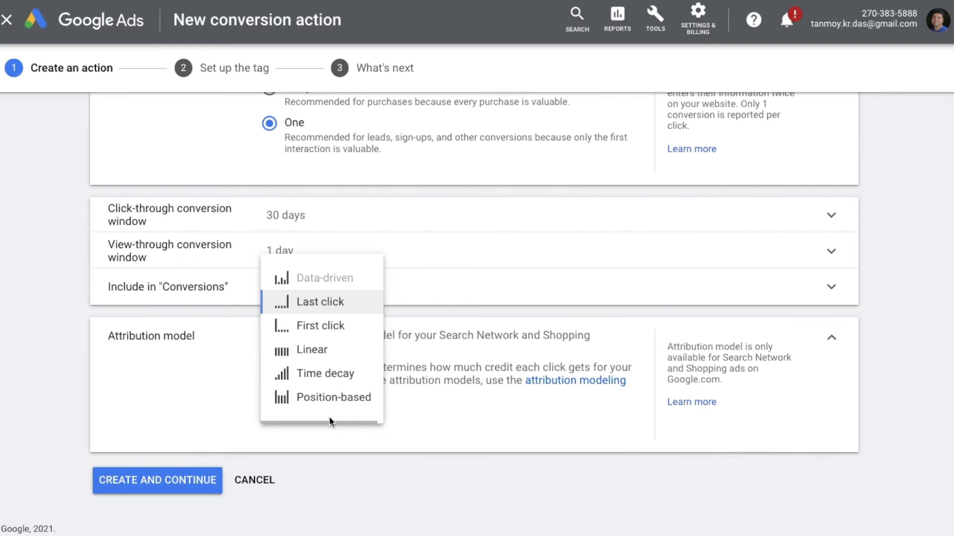
left_click(435, 425)
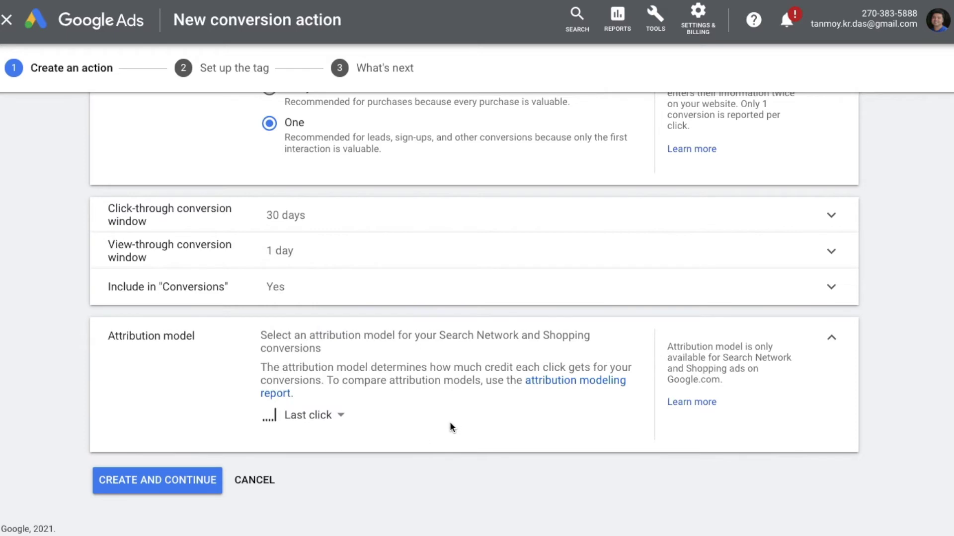
left_click(831, 339)
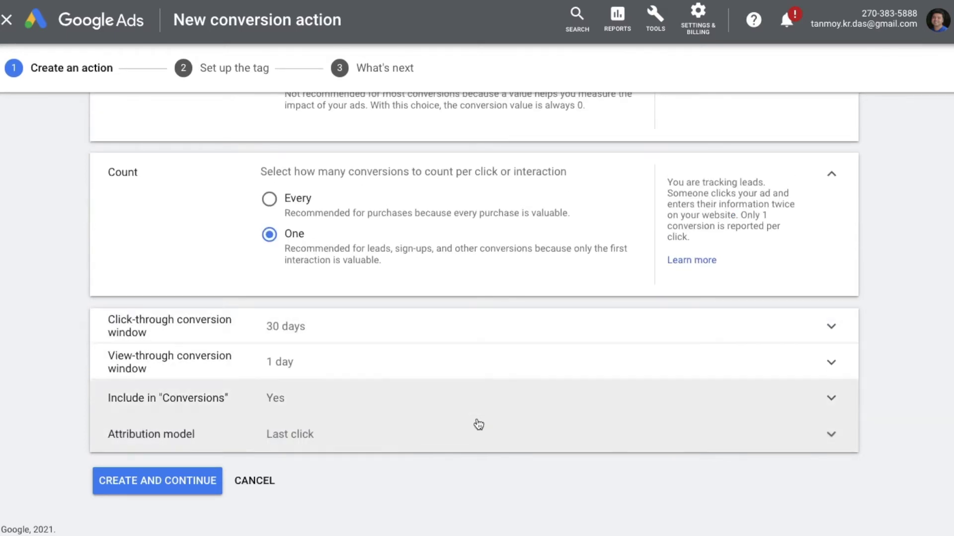
Rename the conversion as PurchaseJan27 and create the conversion action.
left_click(173, 491)
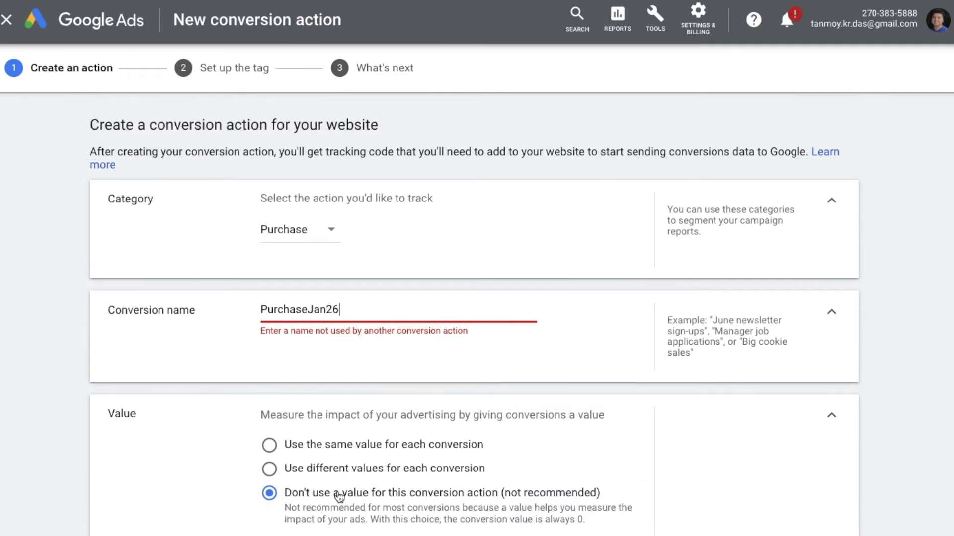
key("BackSpace")
type("7")
scroll(339, 497, "down", 8)
left_click(180, 493)
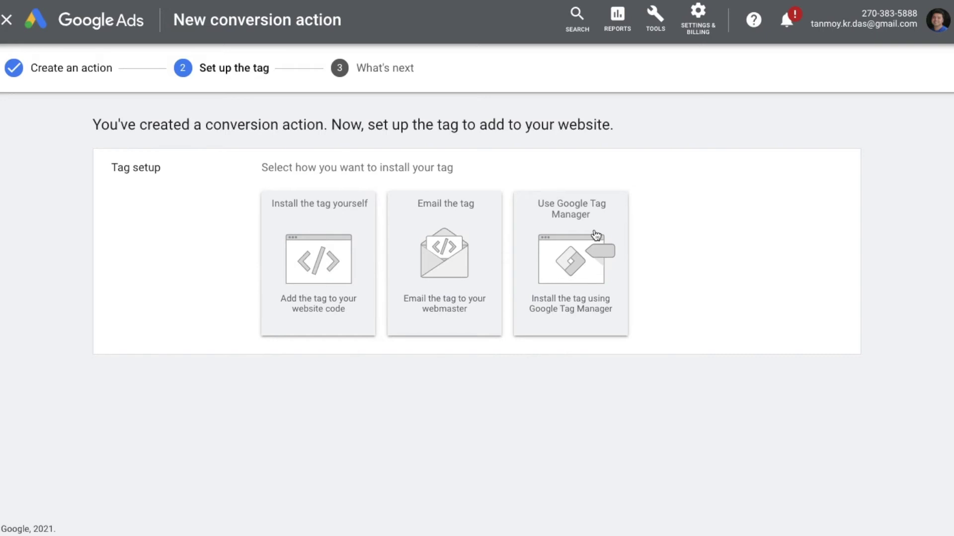
Choose to install the tag yourself and show the global site tag code for HTML.
left_click(348, 232)
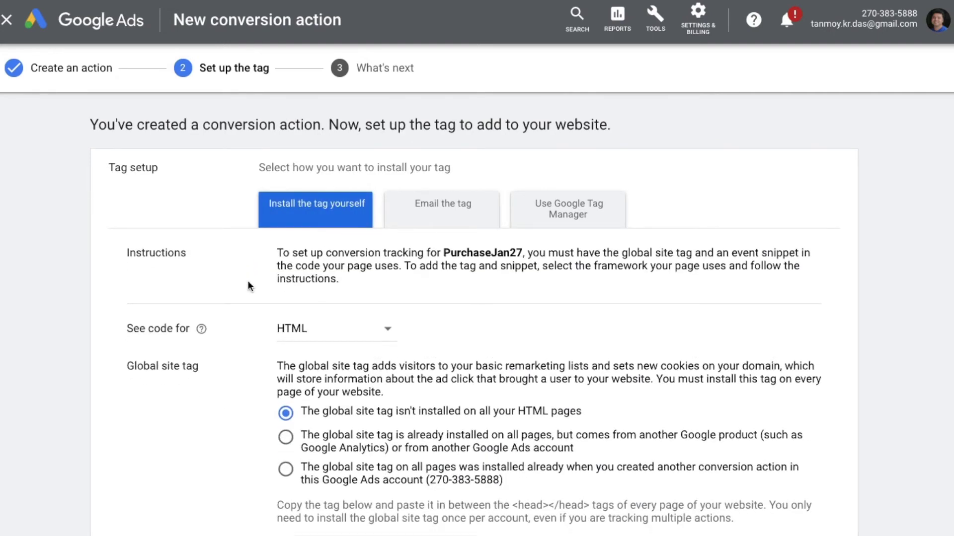
scroll(231, 443, "down", 3)
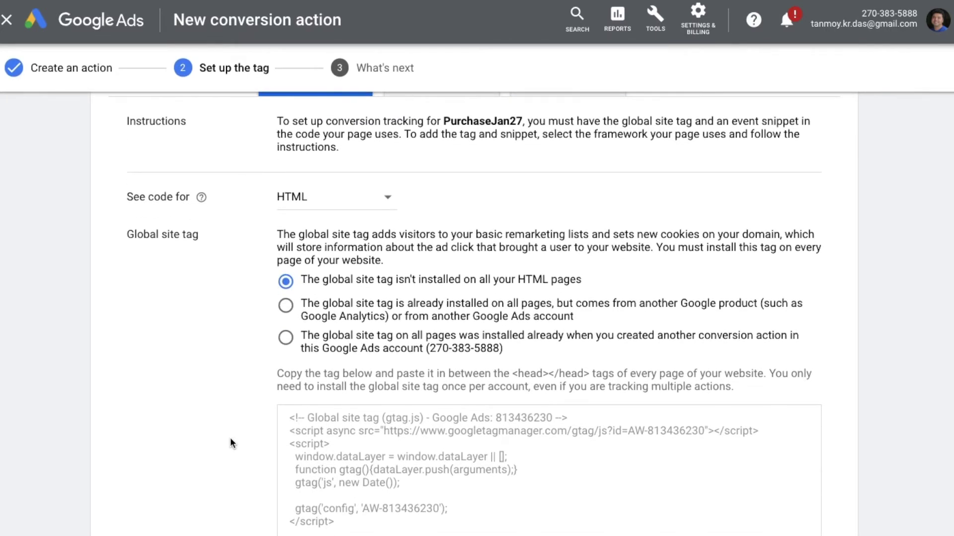
Review the global site tag code, its placement instruction and the two options for a tag that is already installed.
scroll(230, 439, "down", 1)
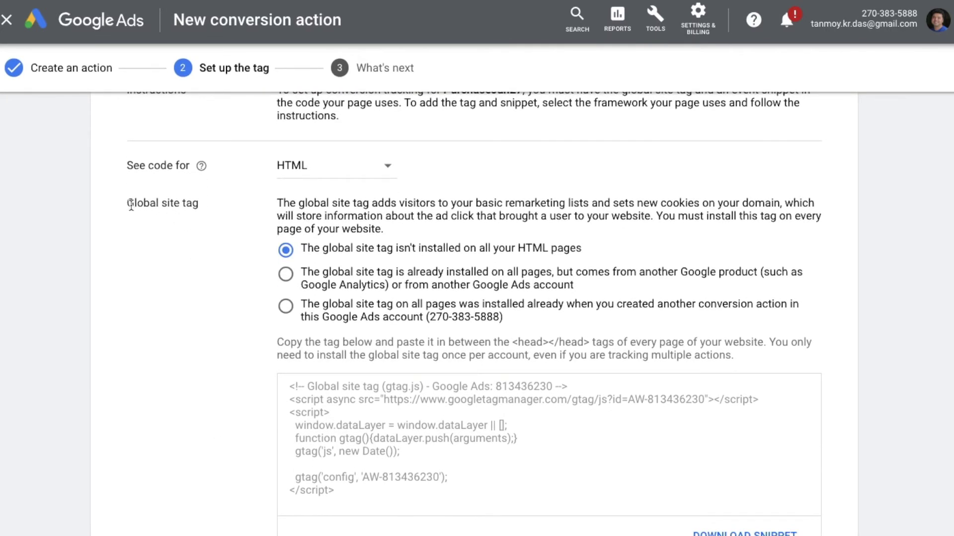
left_click_drag(128, 203, 199, 206)
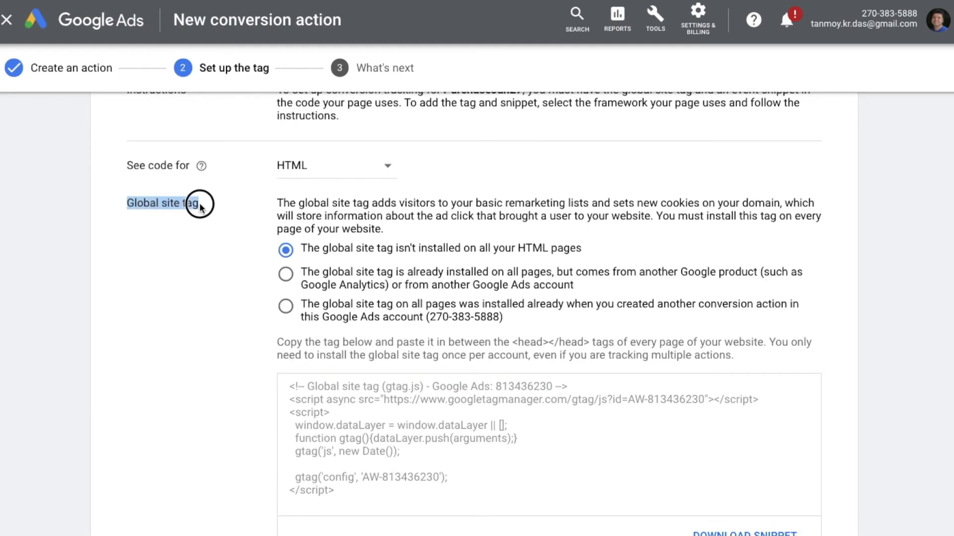
left_click(347, 443)
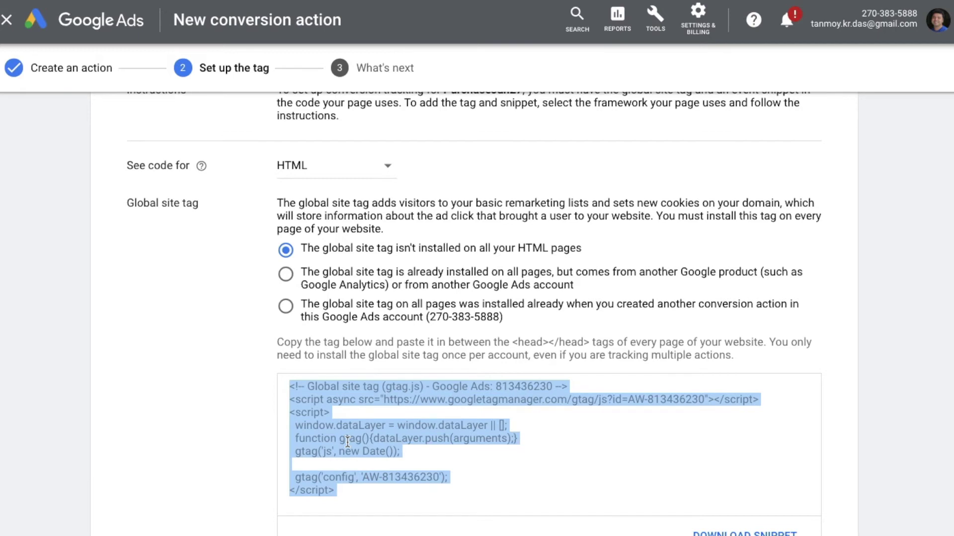
left_click_drag(278, 343, 766, 342)
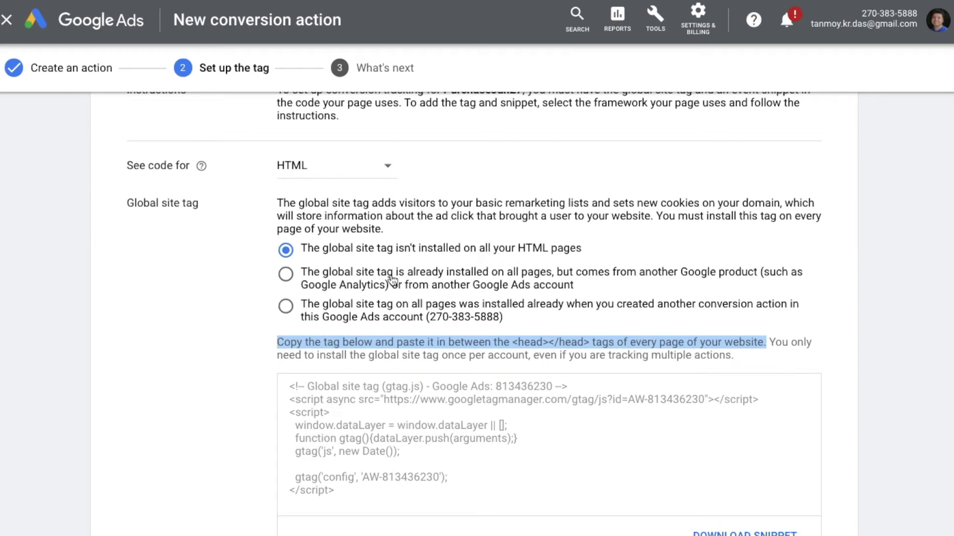
left_click(286, 278)
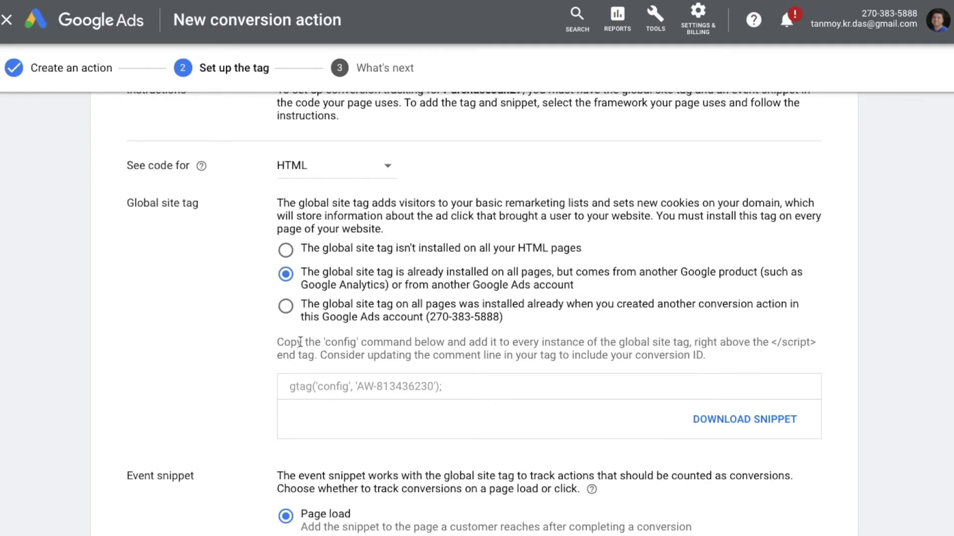
left_click(292, 318)
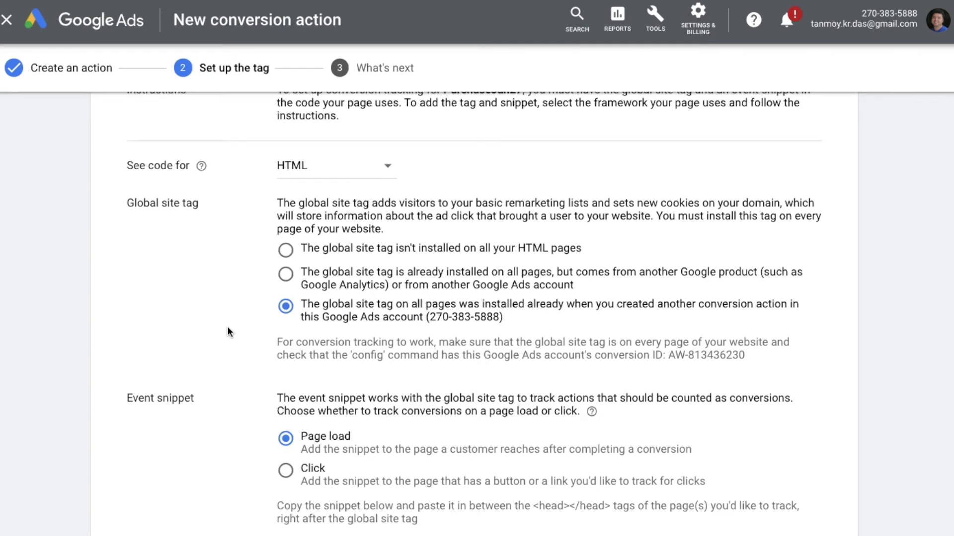
Copy the global site tag code for the "isn't installed on all your HTML pages" option into the CT Code document in Google Docs.
left_click(286, 250)
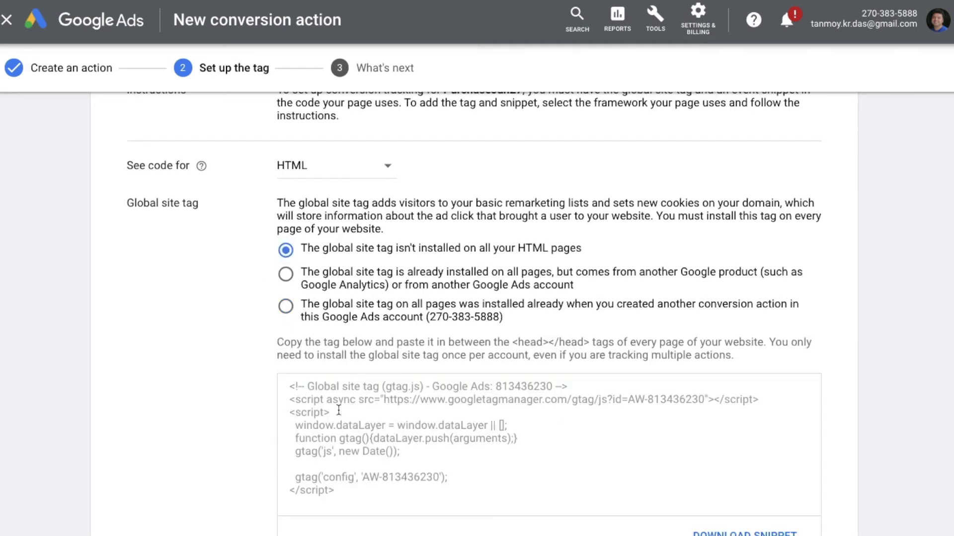
left_click(334, 430)
key("ctrl+c")
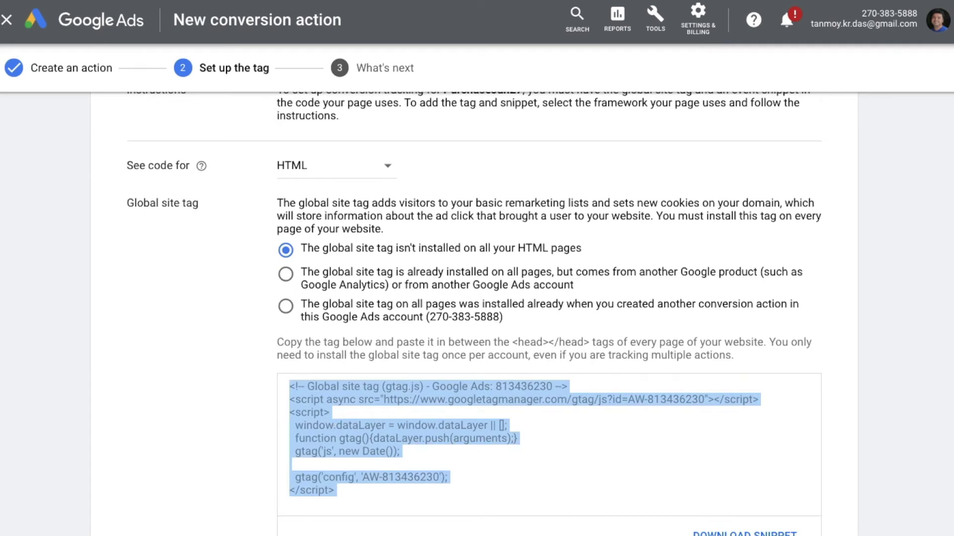
key("alt+Tab")
key("ctrl+v")
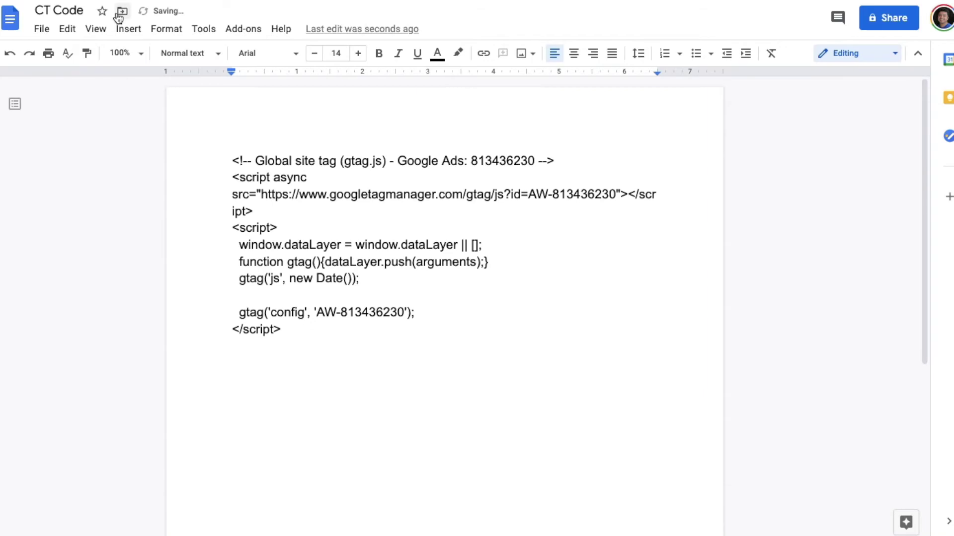
Back in Google Ads, examine the event snippet's placement instruction and its Page load and Click code versions.
key("alt+Tab")
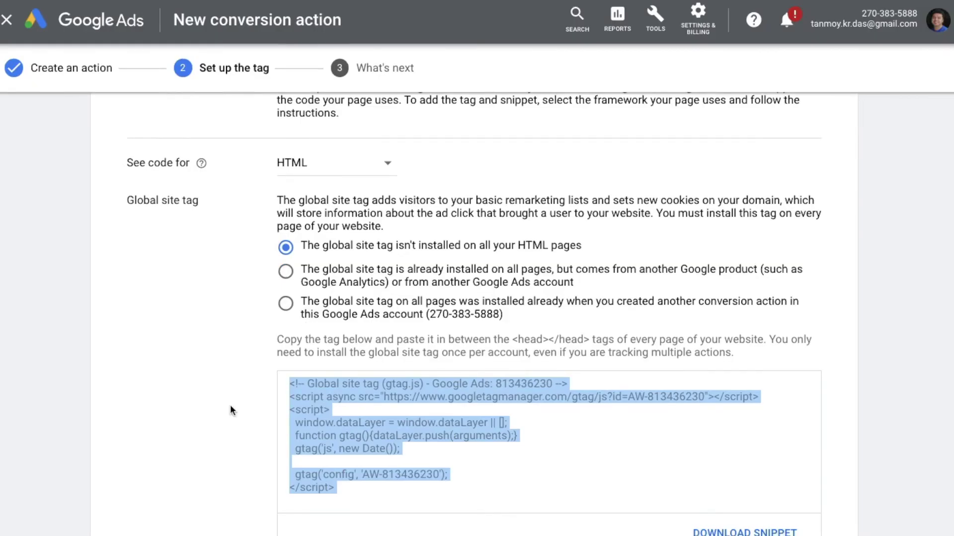
scroll(230, 404, "down", 8)
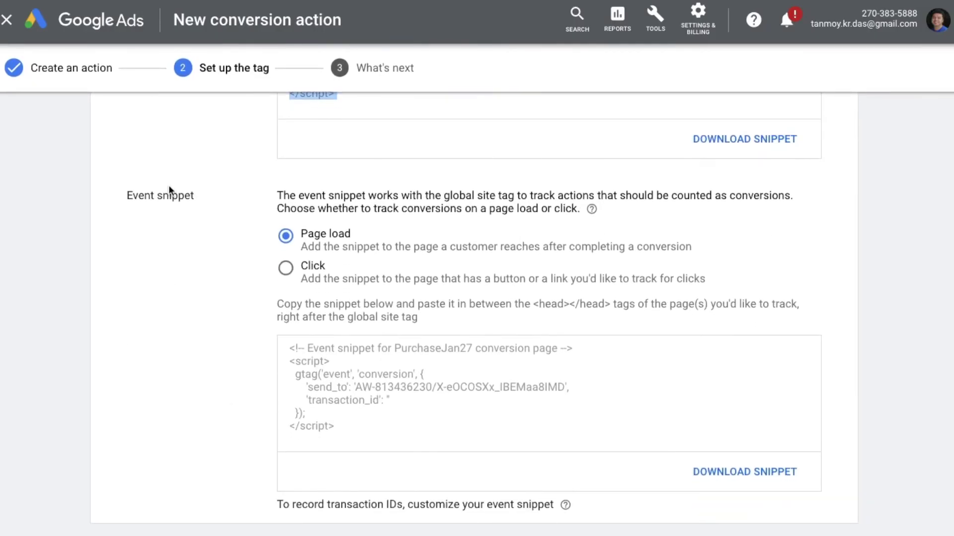
triple_click(130, 194)
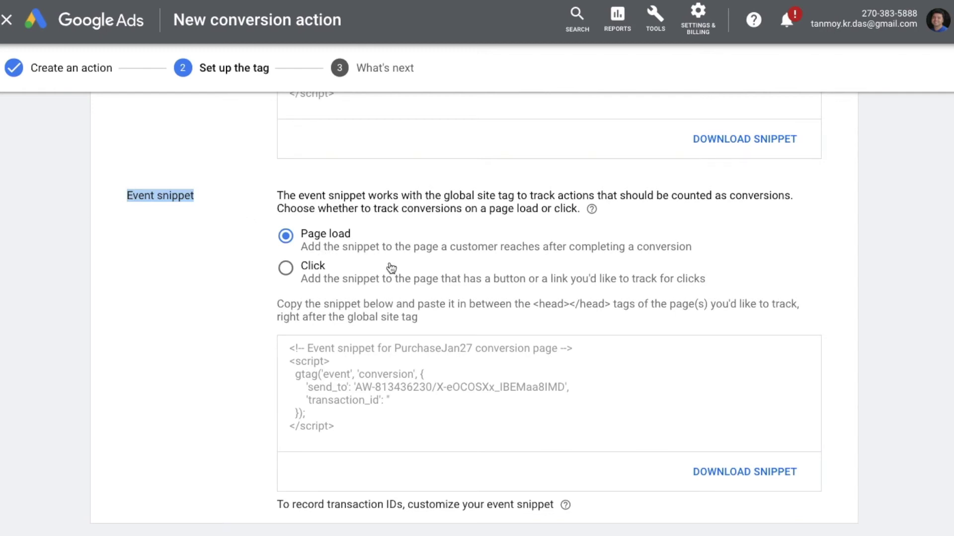
left_click(339, 376)
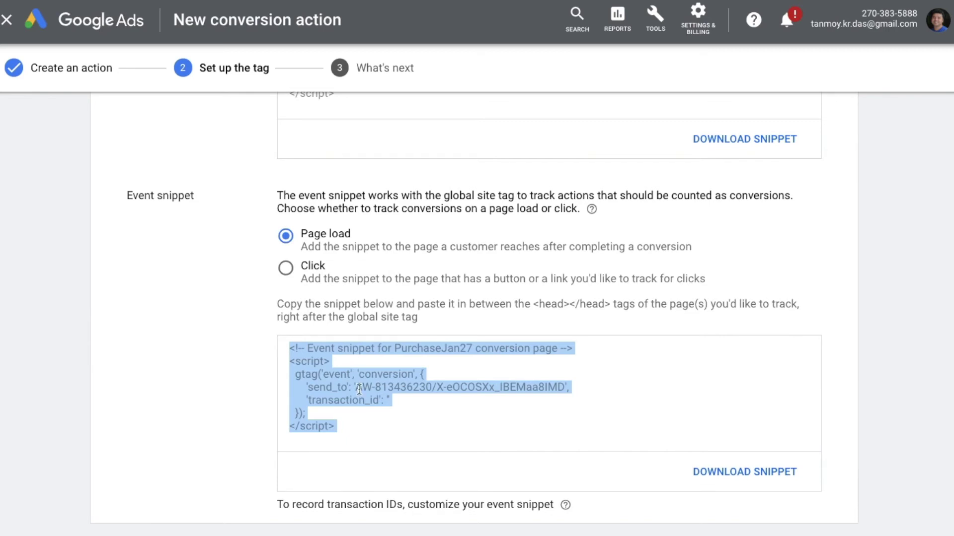
left_click(314, 269)
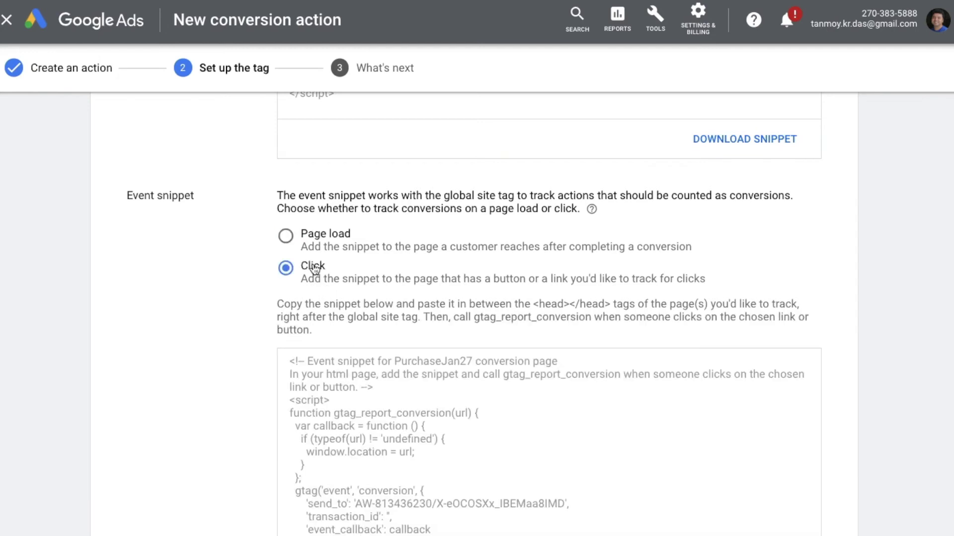
left_click(383, 438)
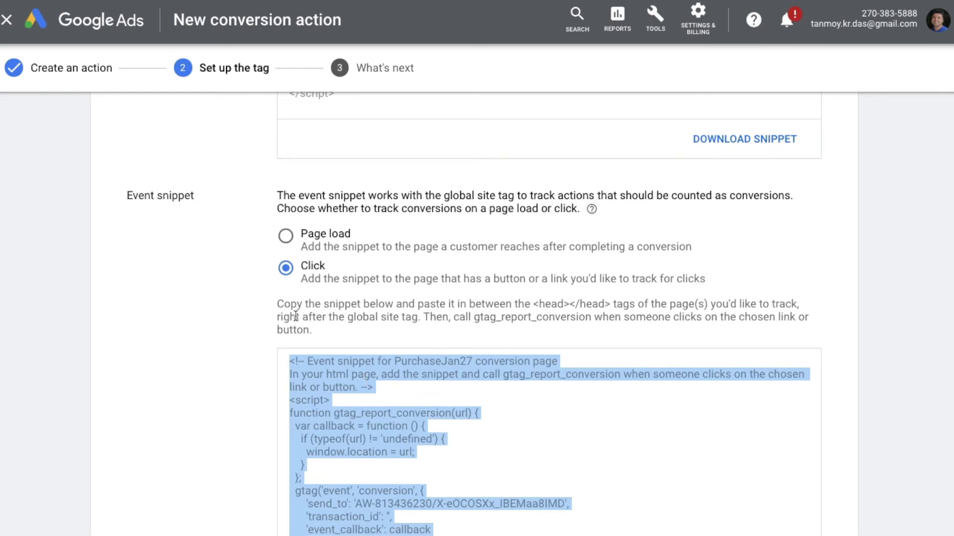
left_click_drag(276, 304, 805, 305)
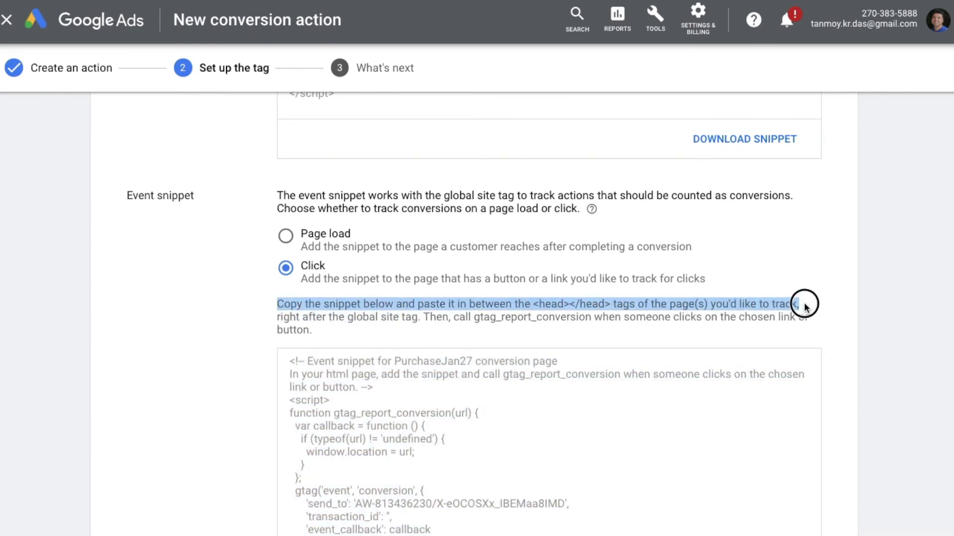
left_click(355, 404)
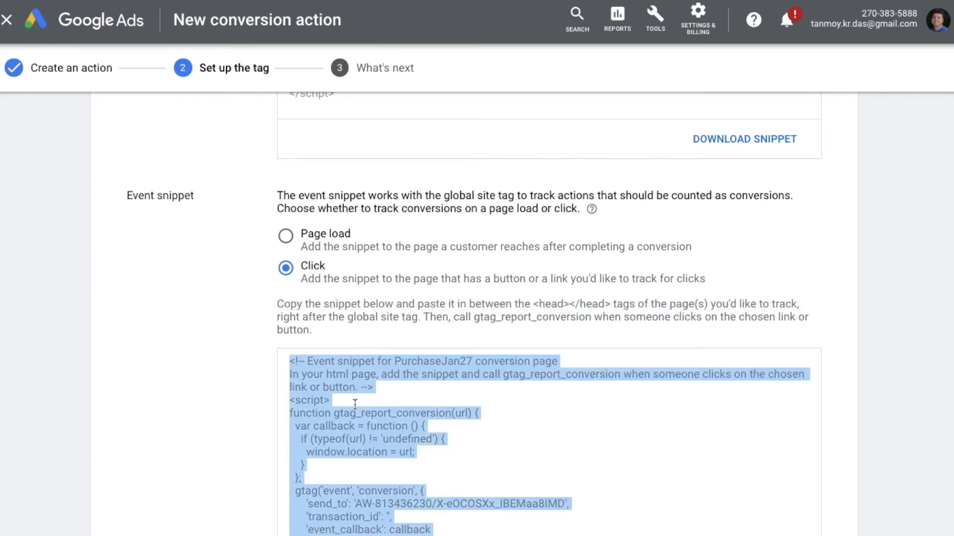
Copy the Page load event snippet and paste it below the global site tag in the CT Code document, separated by a blank line.
left_click(286, 235)
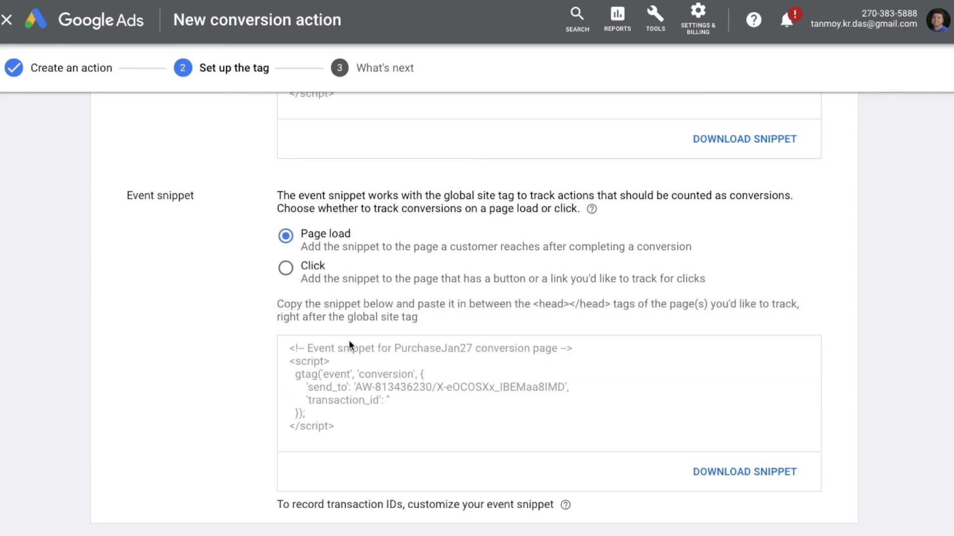
left_click(345, 387)
key("ctrl+c")
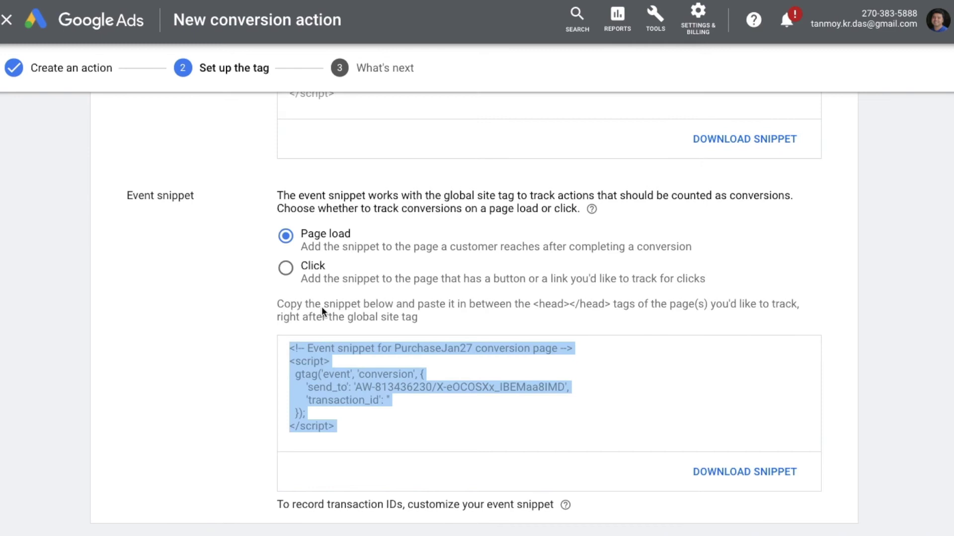
key("alt+Tab")
left_click(281, 330)
key("Return")
key("Return")
key("ctrl+v")
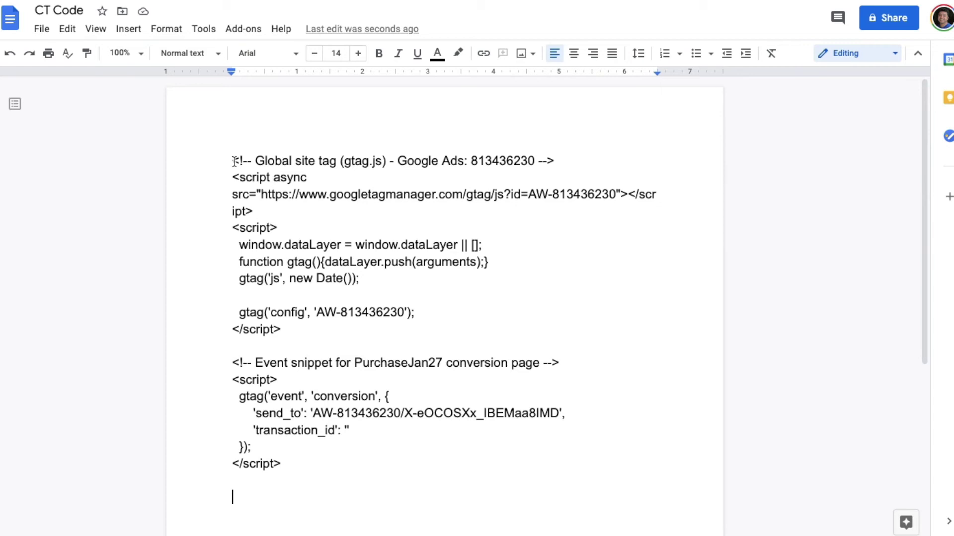
Delete the Global site tag and Event snippet comment lines and the blank line between the scripts, and select the combined code.
left_click_drag(234, 162, 573, 162)
key("BackSpace")
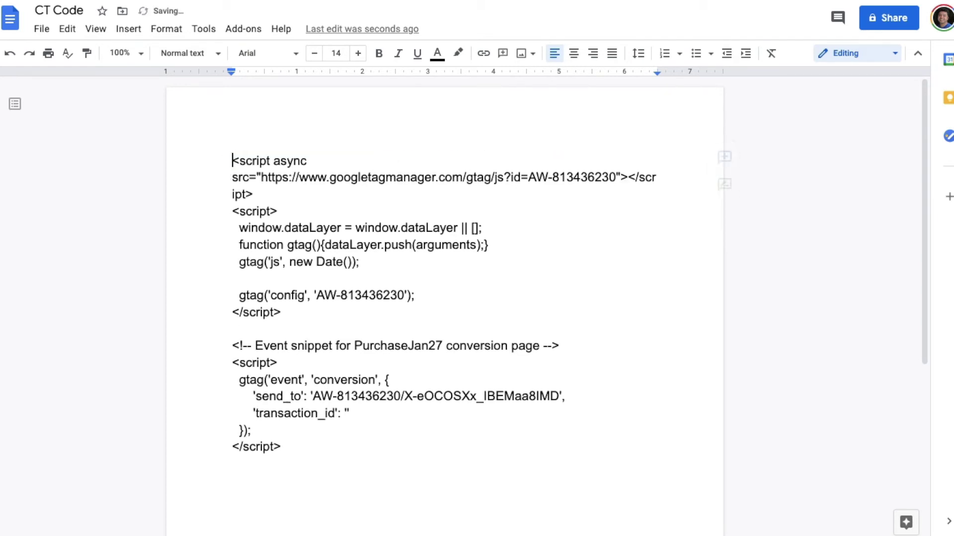
left_click_drag(232, 346, 319, 345)
left_click(232, 348)
left_click_drag(232, 346, 568, 342)
key("BackSpace")
key("Up")
key("BackSpace")
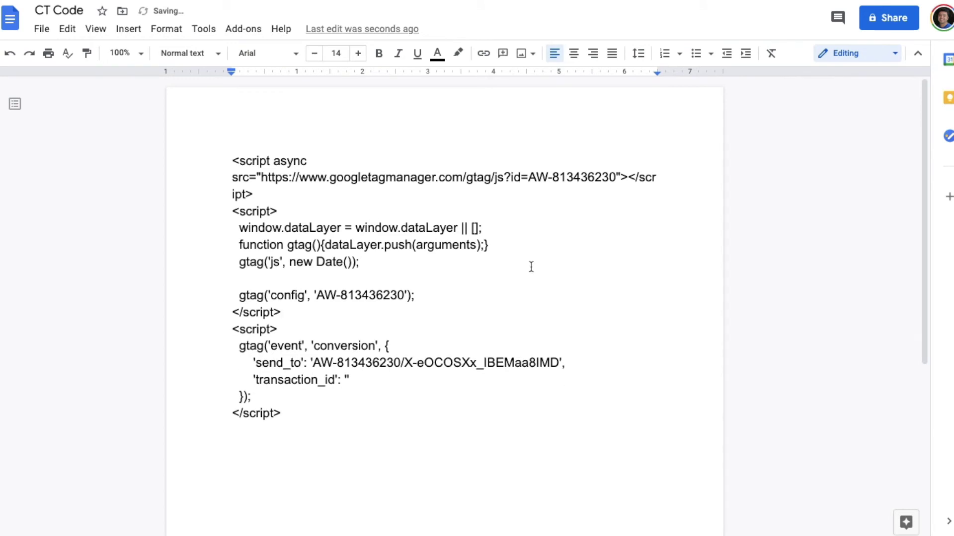
left_click(232, 162)
left_click_drag(234, 194, 306, 423)
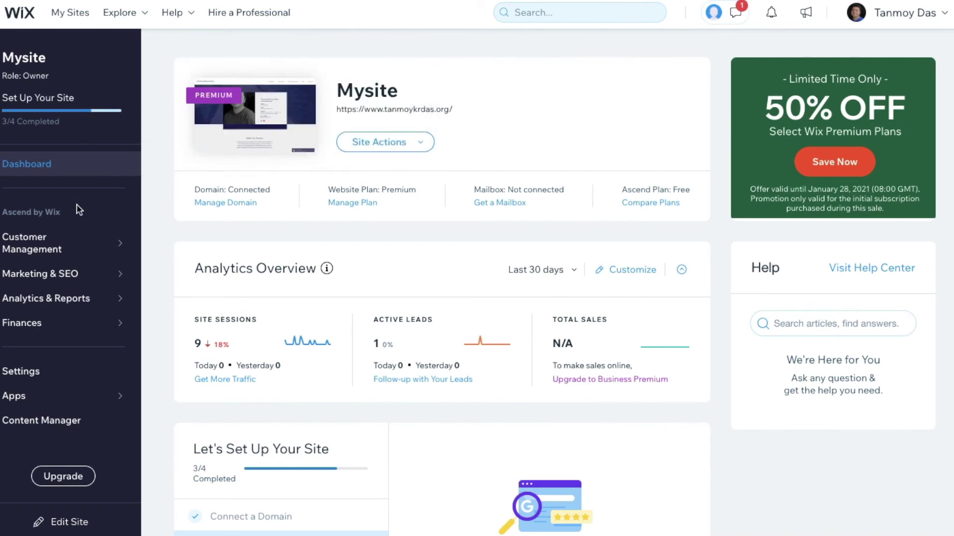
Switch to the Wix site dashboard and open Custom Code from the site's advanced settings.
left_click(44, 377)
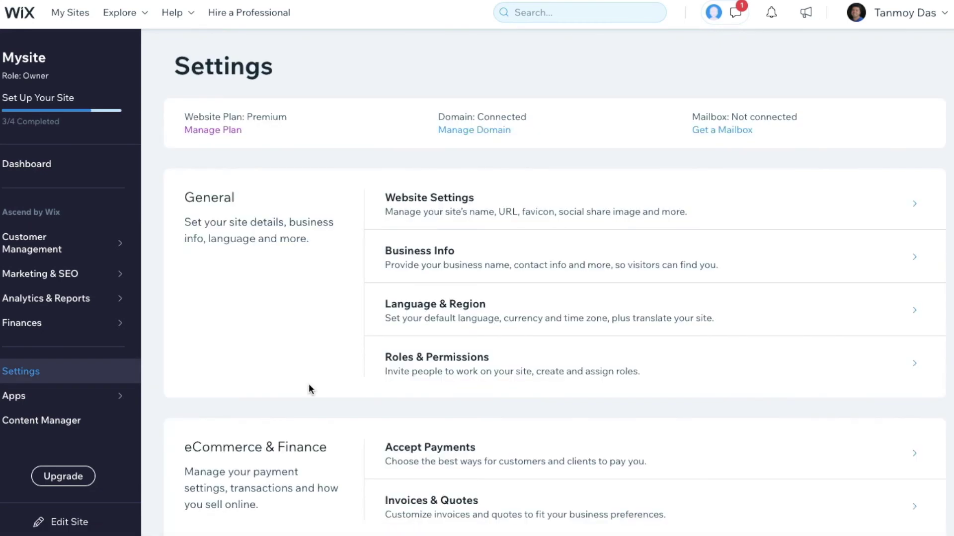
scroll(308, 385, "down", 7)
scroll(308, 387, "down", 2)
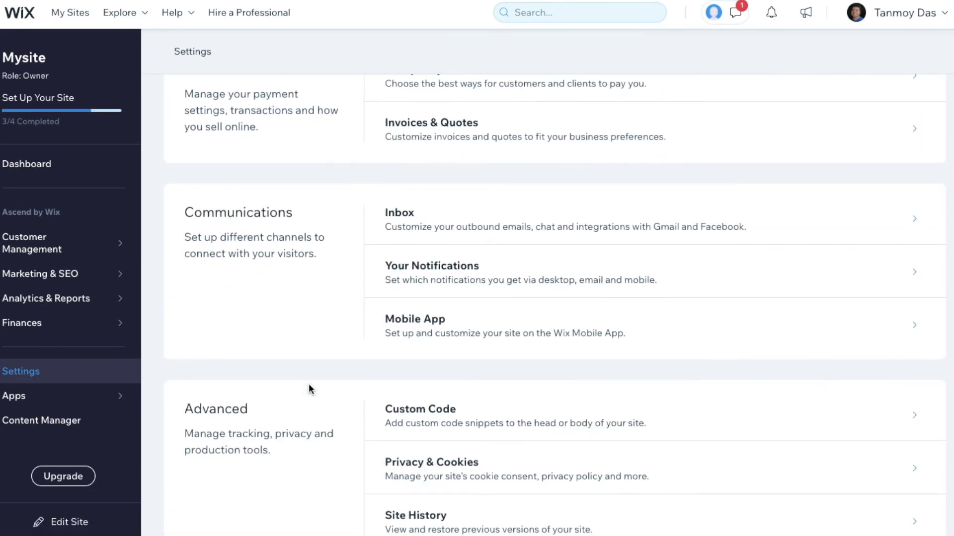
double_click(209, 330)
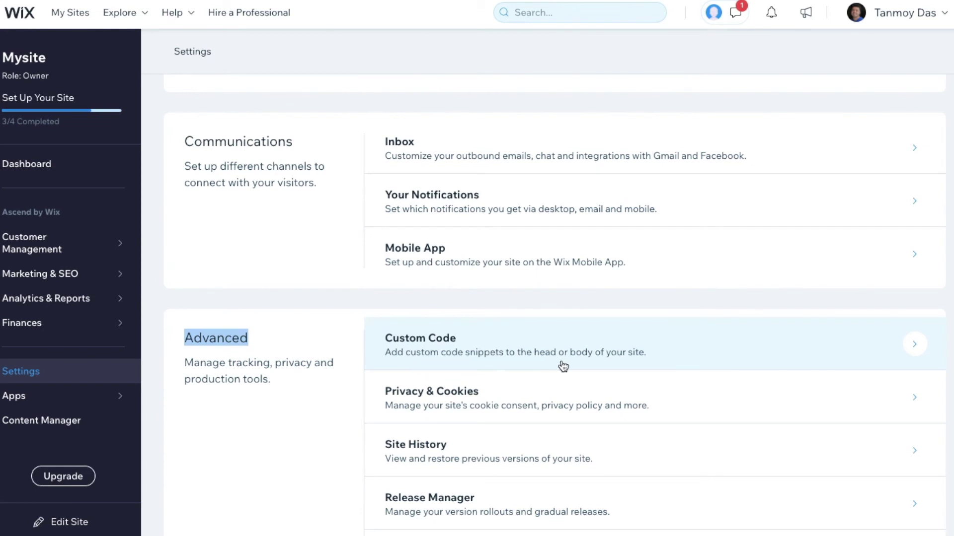
left_click(700, 360)
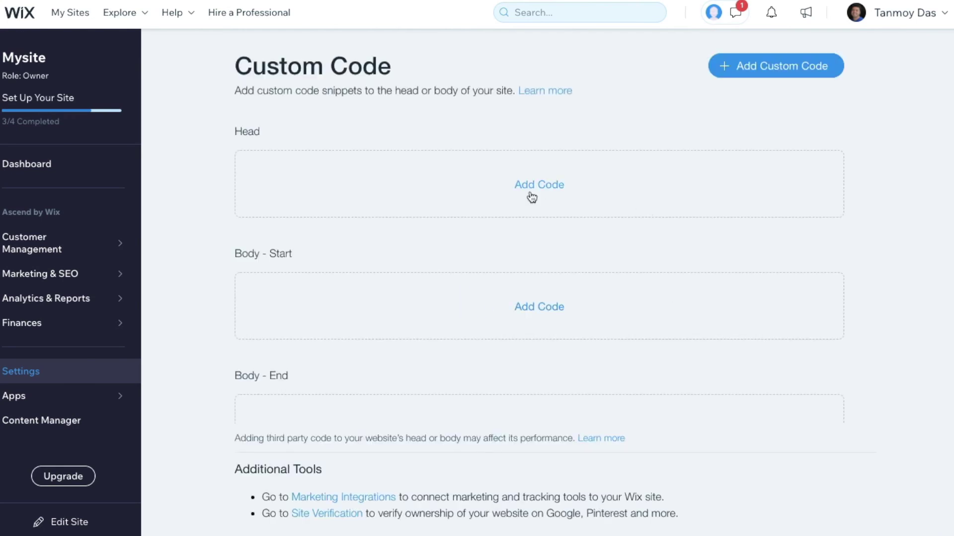
Add a custom code entry under Body - End and paste the combined tracking code as its snippet, checking it from start to end.
scroll(396, 385, "down", 2)
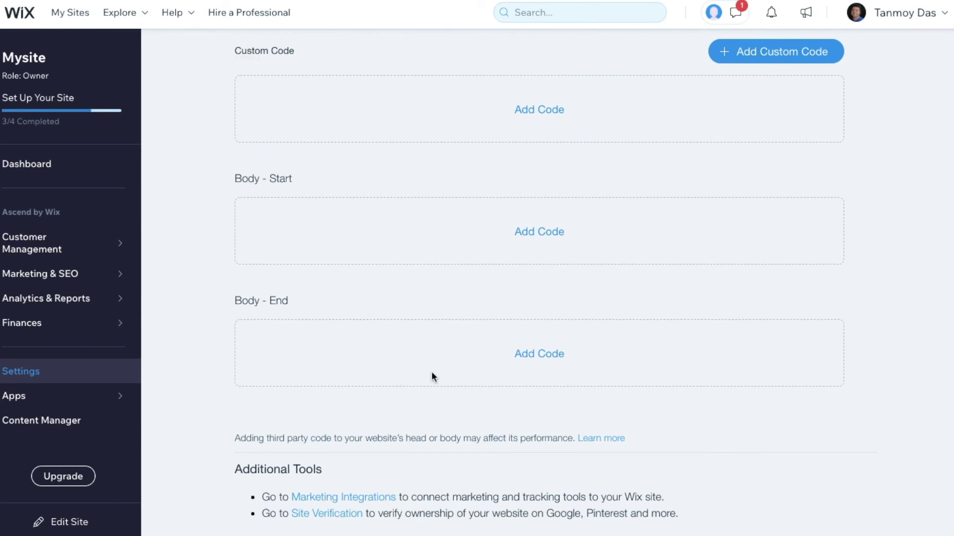
left_click(554, 359)
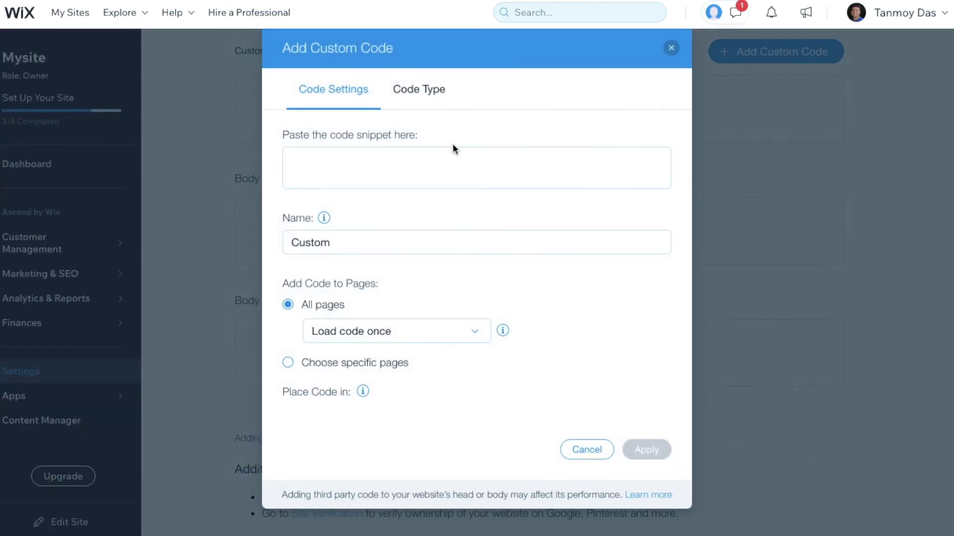
left_click(424, 168)
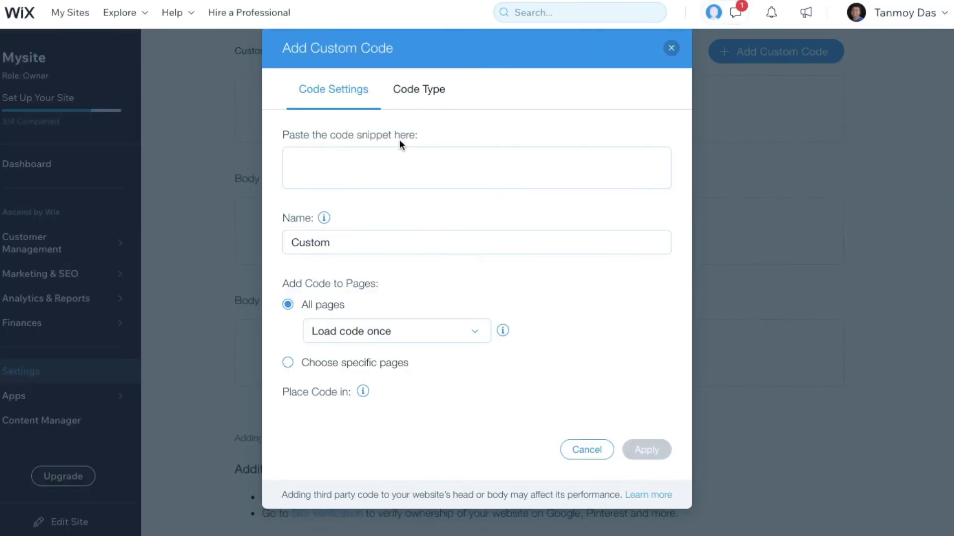
left_click(359, 160)
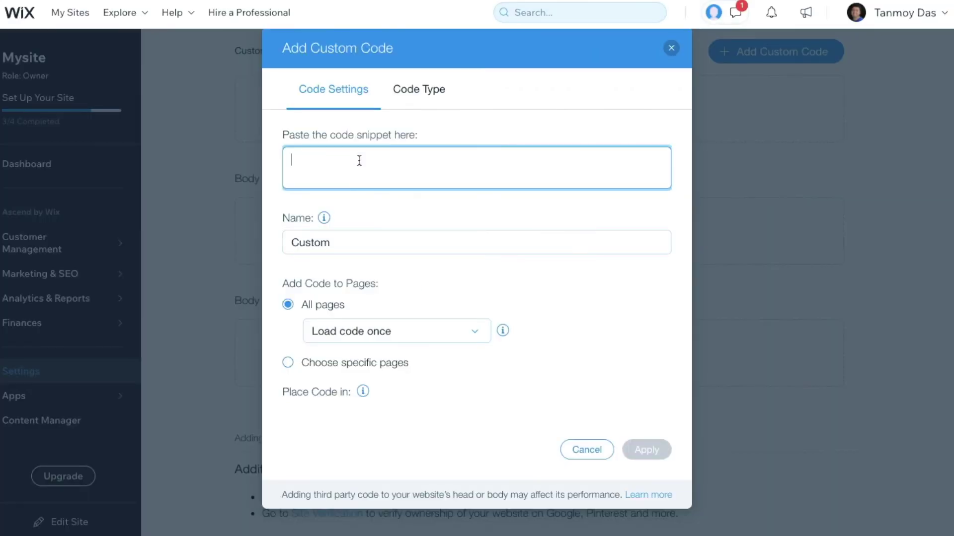
key("ctrl+v")
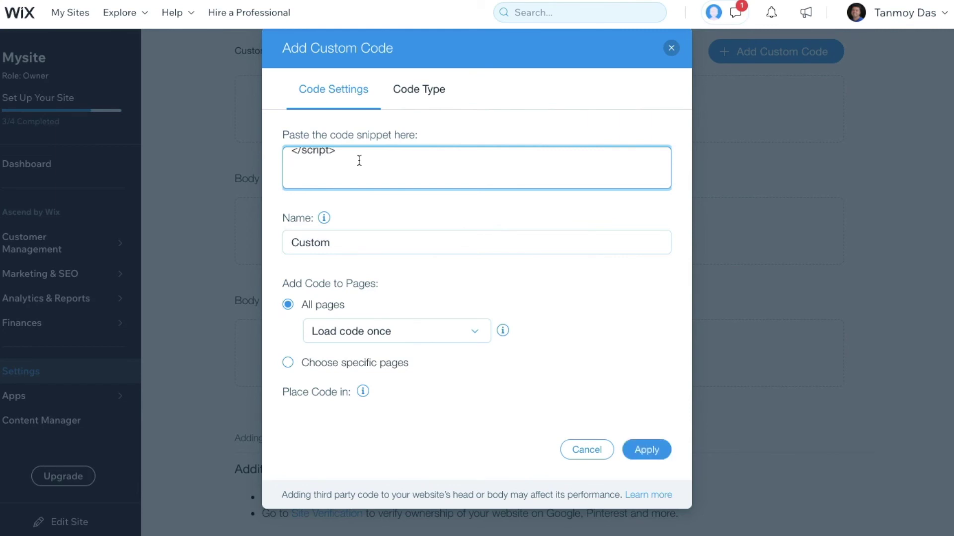
scroll(359, 160, "up", 2)
scroll(358, 161, "up", 5)
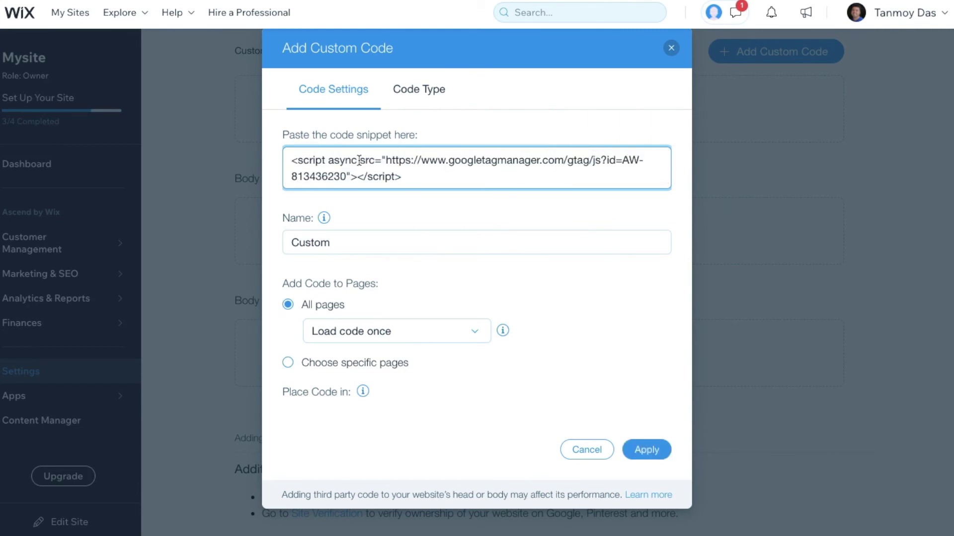
scroll(359, 160, "down", 7)
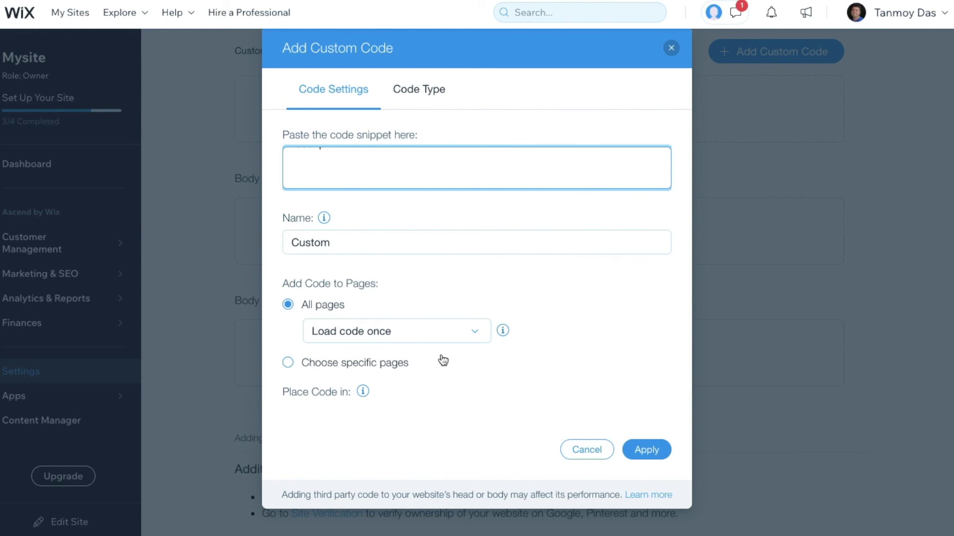
Limit the custom code to the specific page TOP instead of all pages and apply the entry to the site.
left_click(324, 366)
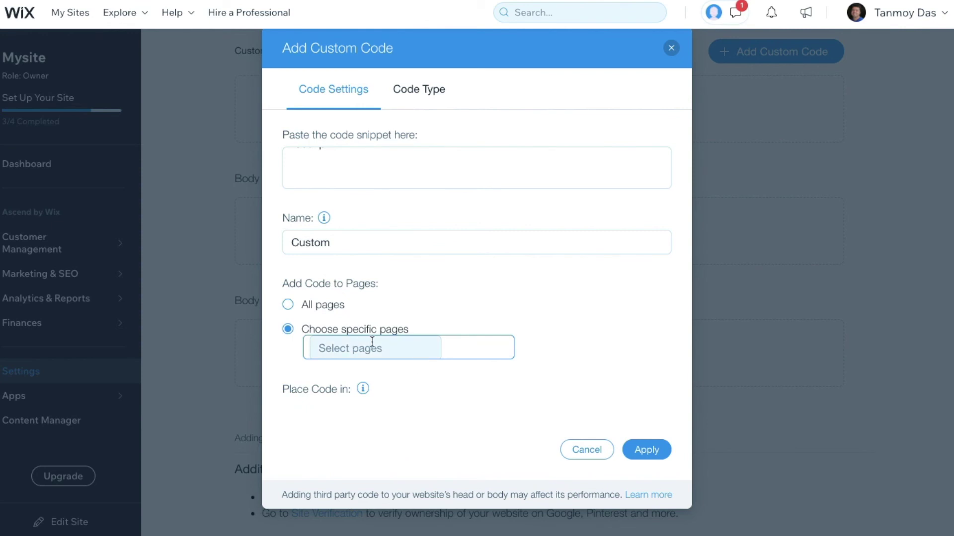
left_click(426, 352)
scroll(433, 391, "down", 2)
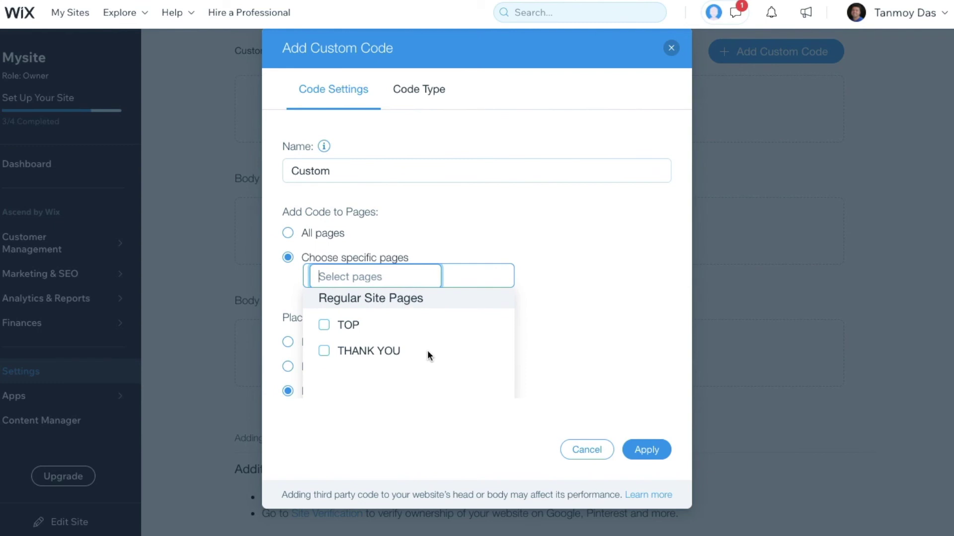
left_click(354, 329)
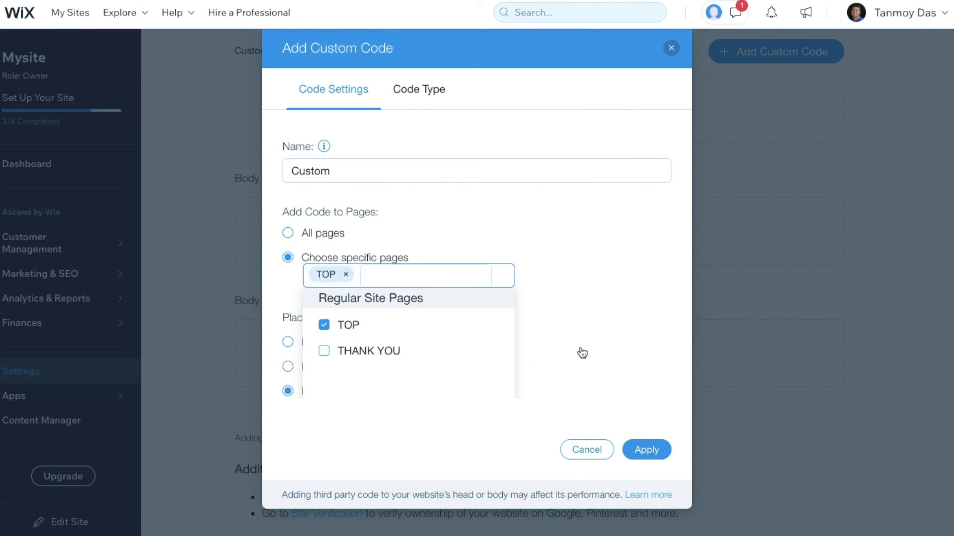
left_click(649, 448)
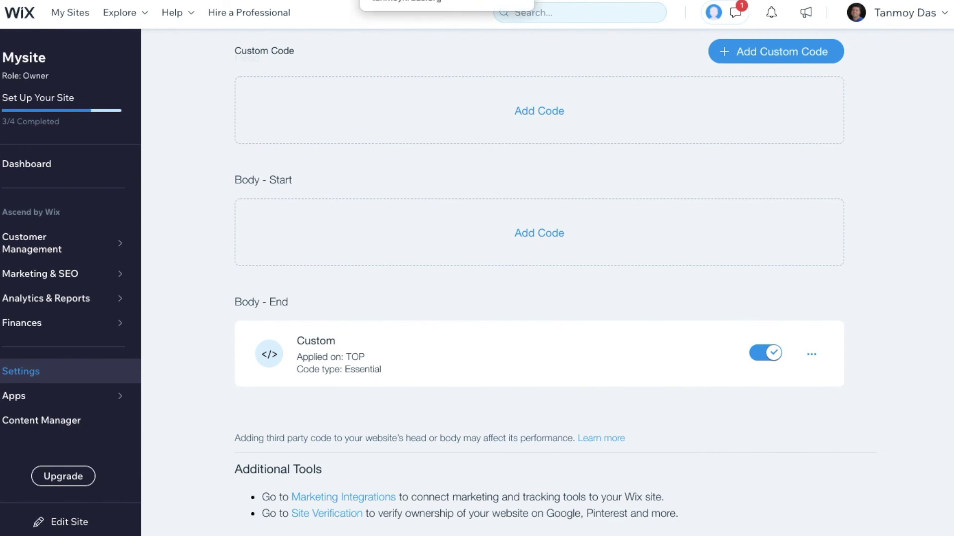
Switch to the live website and check its tags with Tag Assistant Legacy, reloading the page and repeating the analysis.
left_click(422, 1)
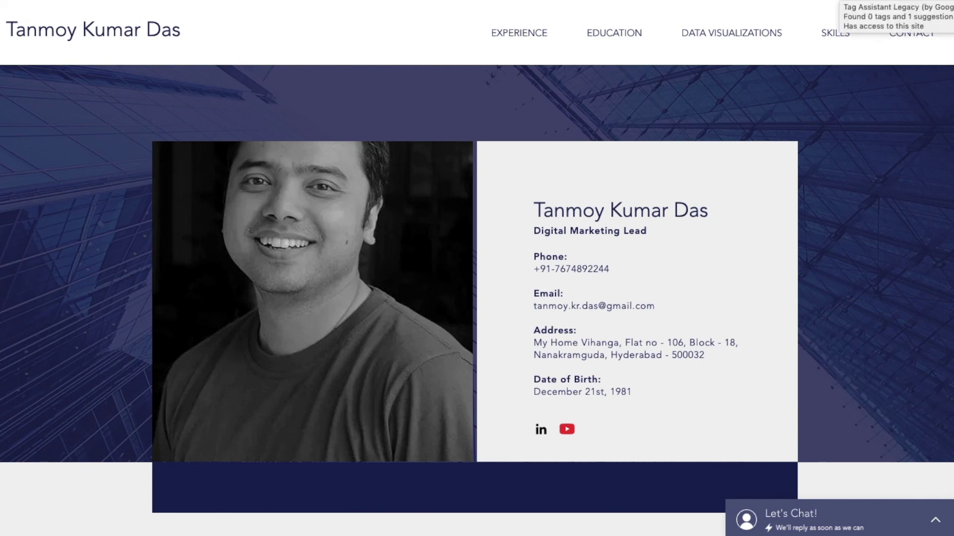
left_click(882, 1)
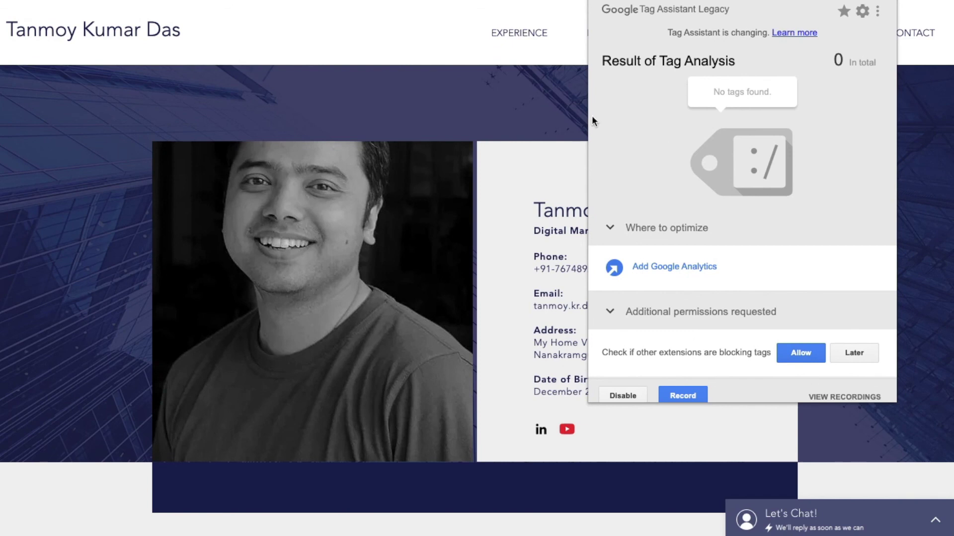
left_click(546, 99)
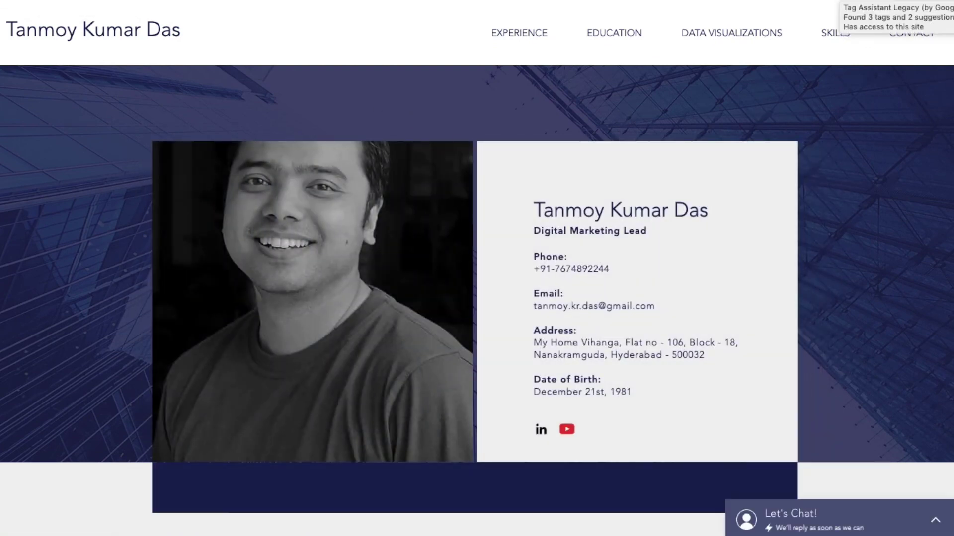
left_click(844, 1)
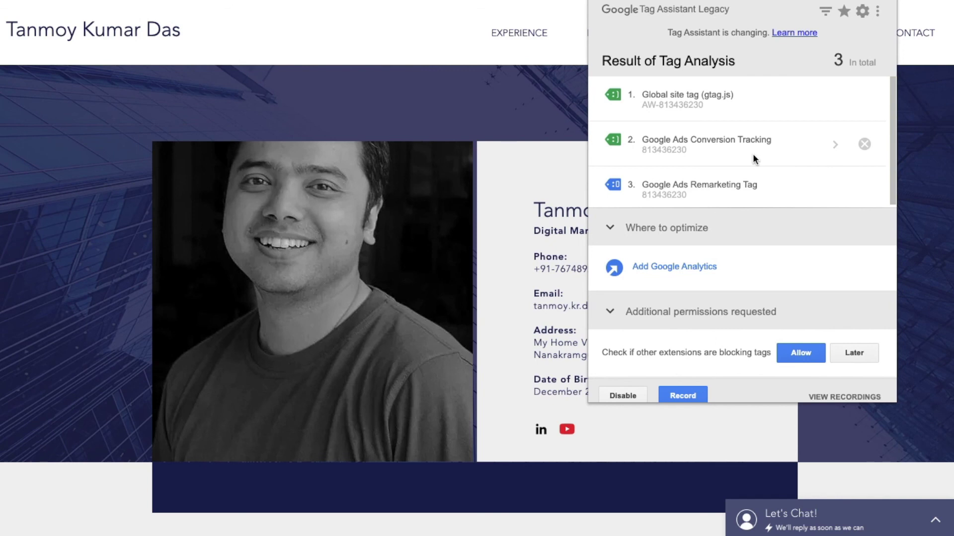
left_click(511, 108)
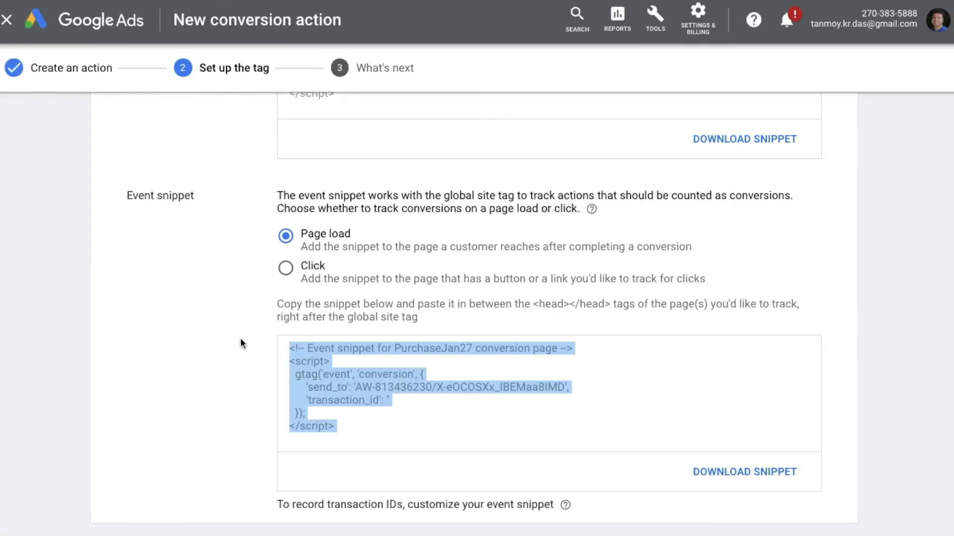
Complete the tag setup of the PurchaseJan27 conversion action in Google Ads and return to the conversion actions list.
scroll(240, 341, "down", 2)
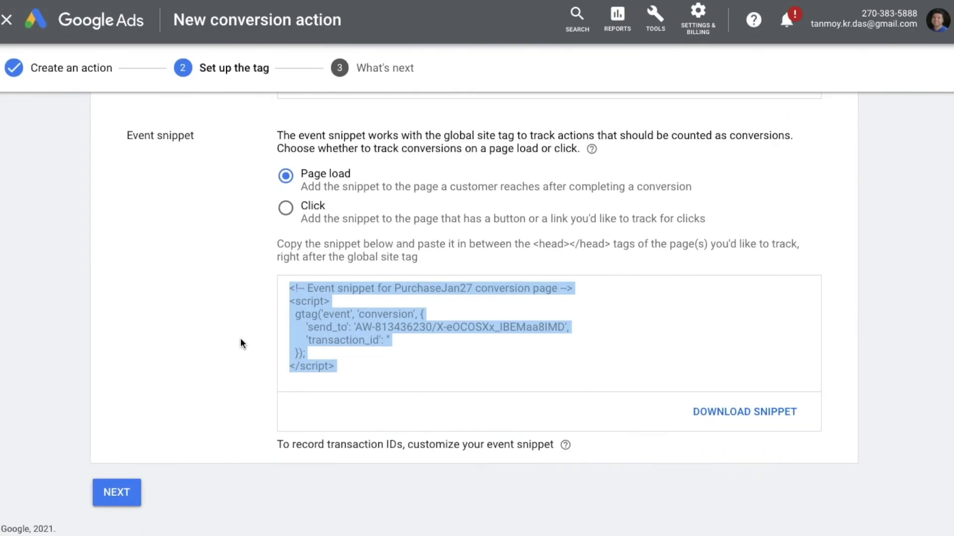
left_click(131, 493)
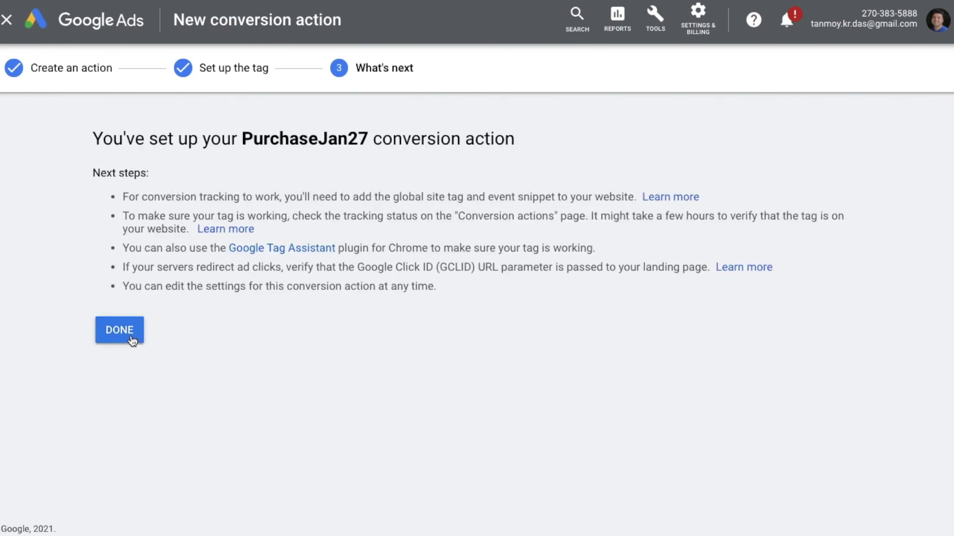
left_click(130, 339)
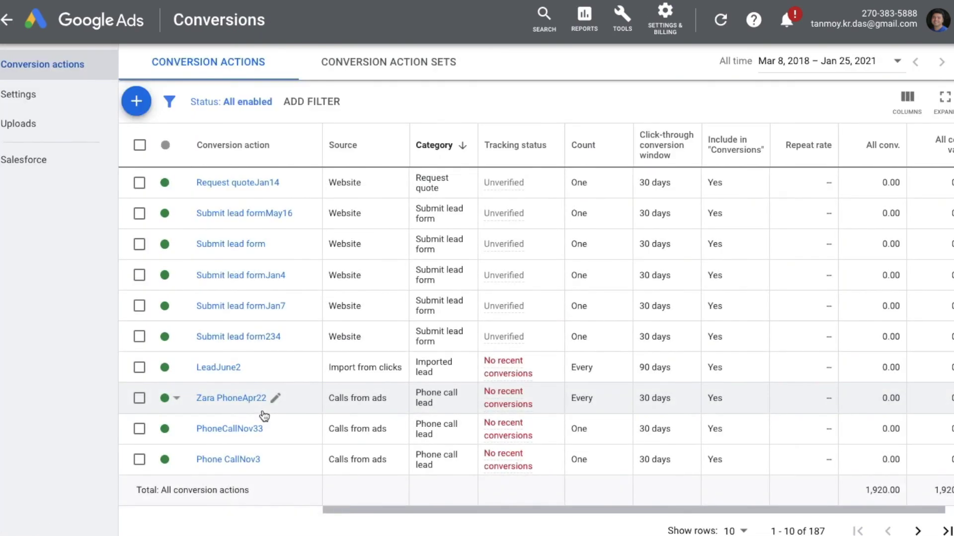